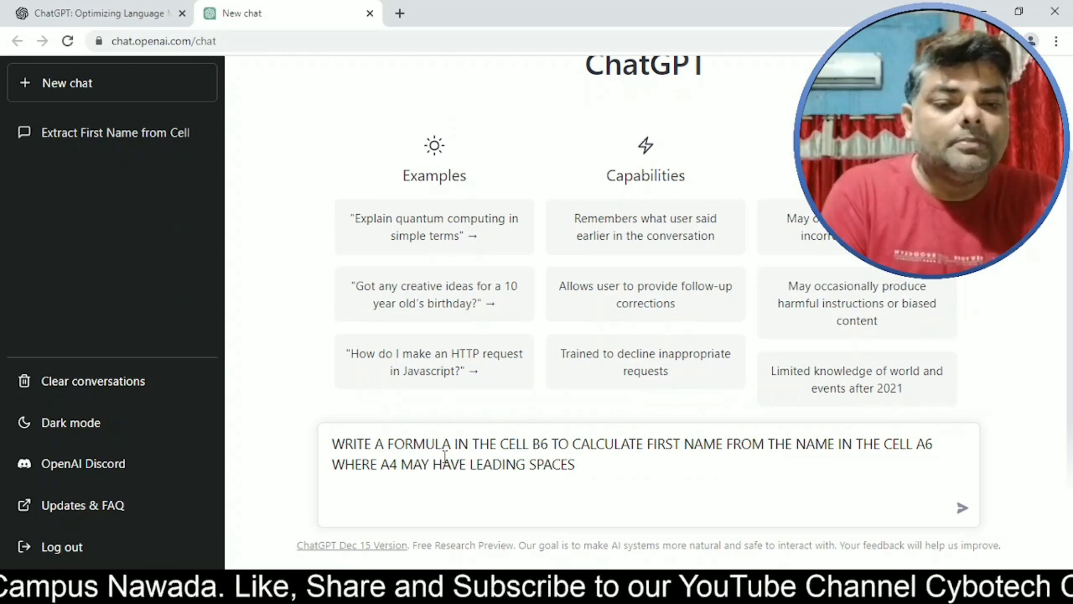
Send the prompt for a B6 formula extracting the first name from A6, and copy the TRIM/LEFT formula from the reply.
{"action": "key", "text": "BackSpace"}
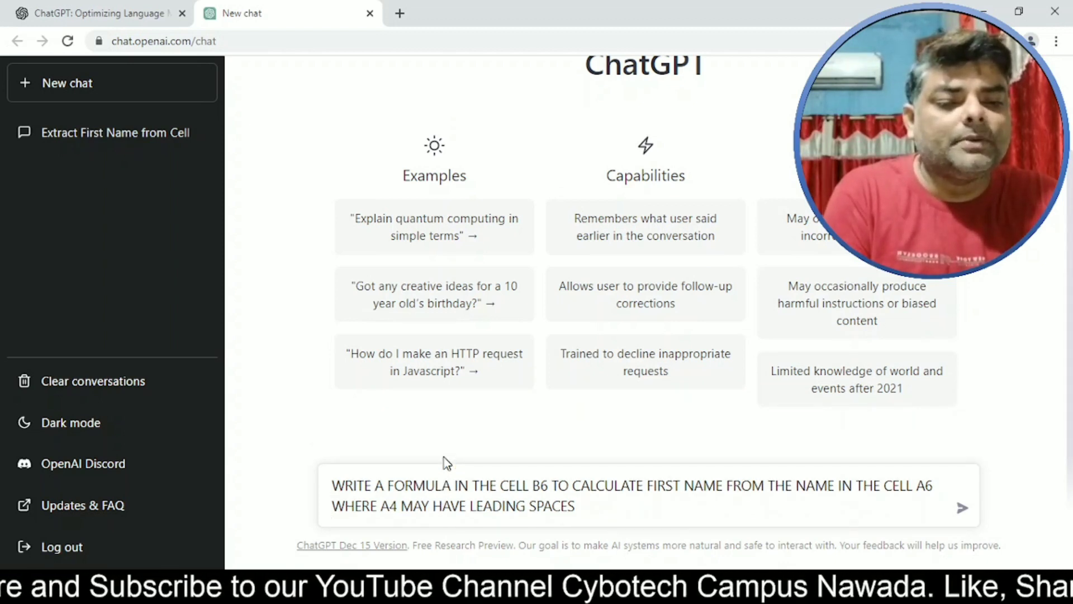
{"action": "left_click", "coordinate": [963, 509]}
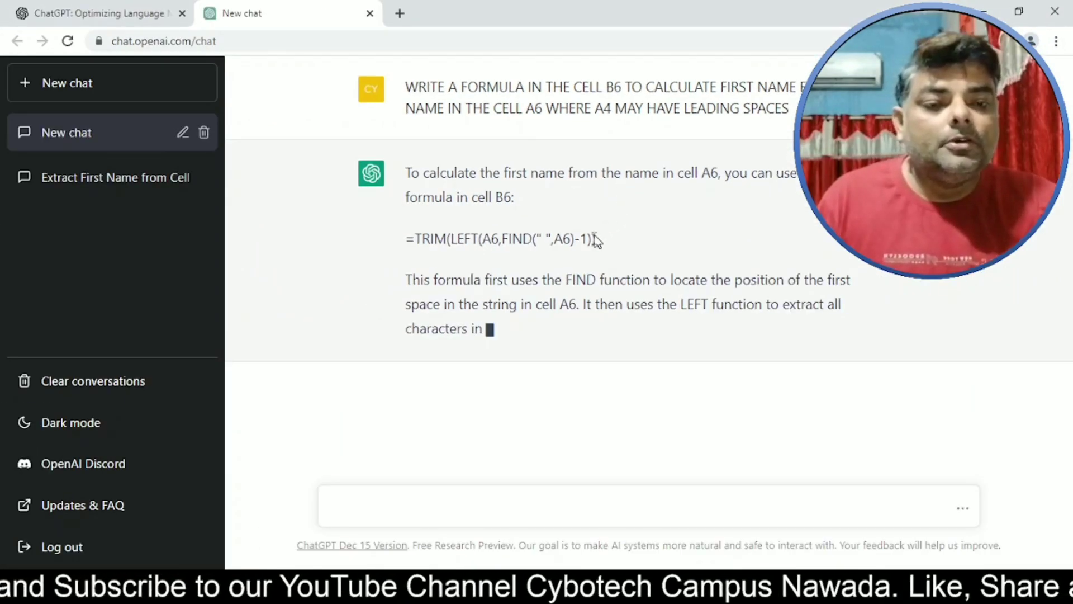
{"action": "left_click_drag", "start_coordinate": [598, 239], "coordinate": [412, 252]}
{"action": "key", "text": "ctrl+c"}
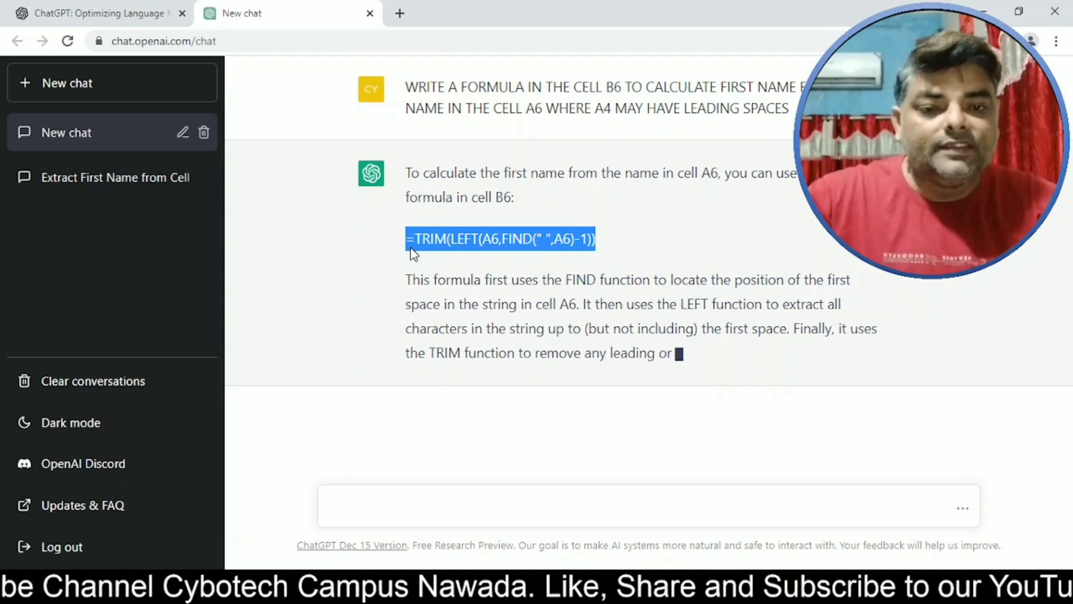
Switch to Excel, paste the copied first-name formula into B6 of the CHATGPT #1 sheet, fill it down to B10 and inspect it.
{"action": "key", "text": "alt+Tab"}
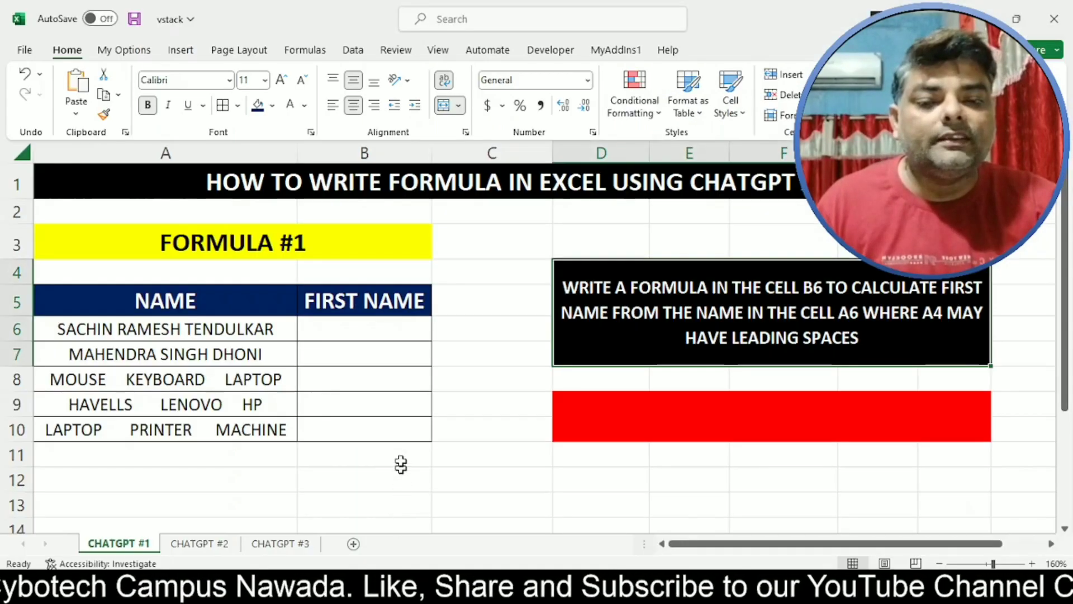
{"action": "left_click", "coordinate": [370, 328]}
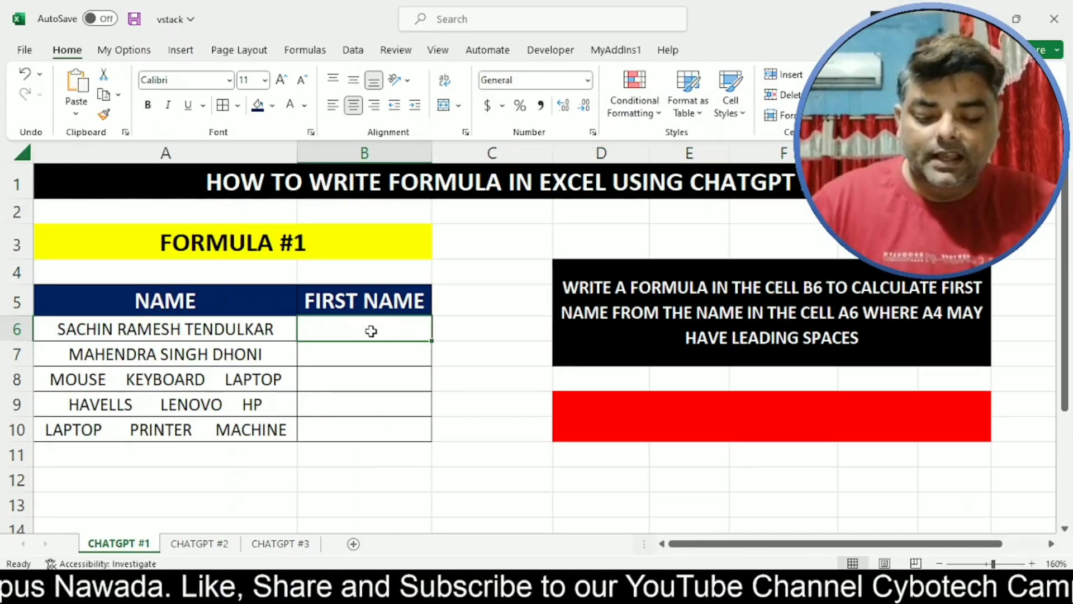
{"action": "key", "text": "ctrl+v"}
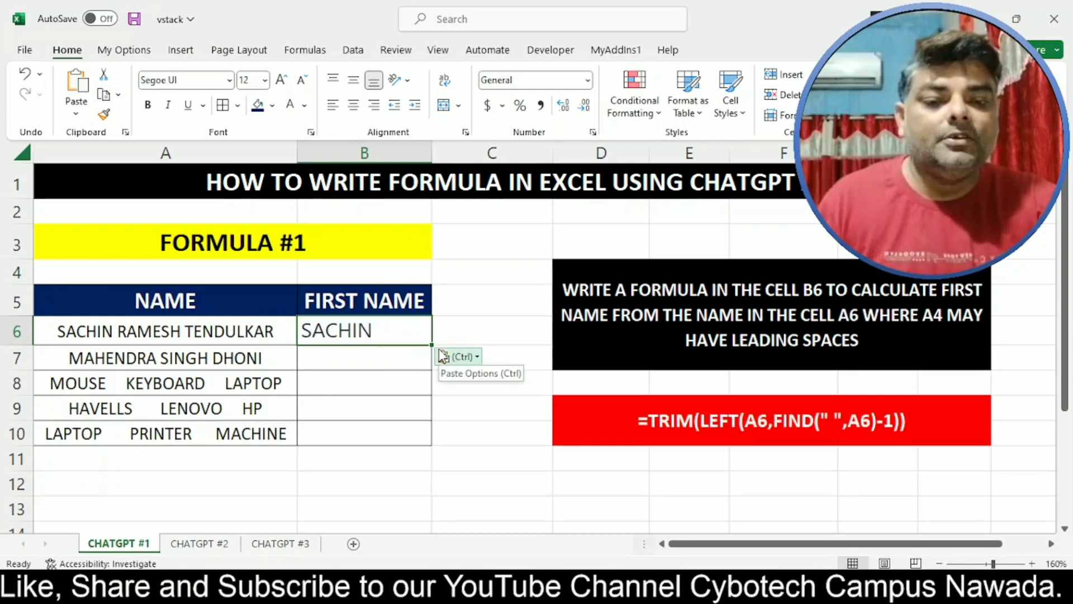
{"action": "double_click", "coordinate": [431, 346]}
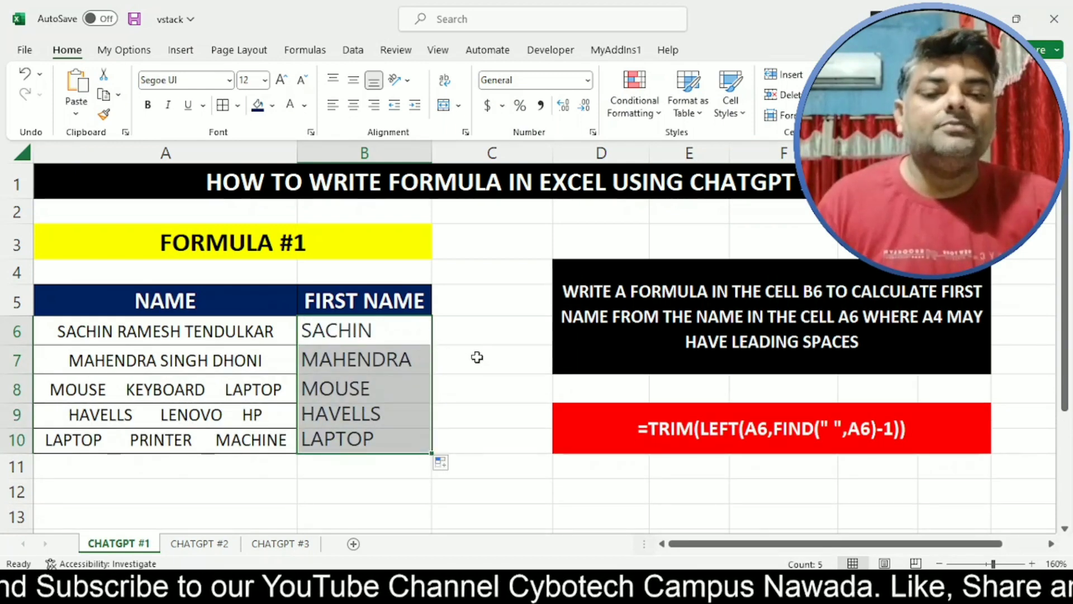
{"action": "left_click", "coordinate": [413, 337]}
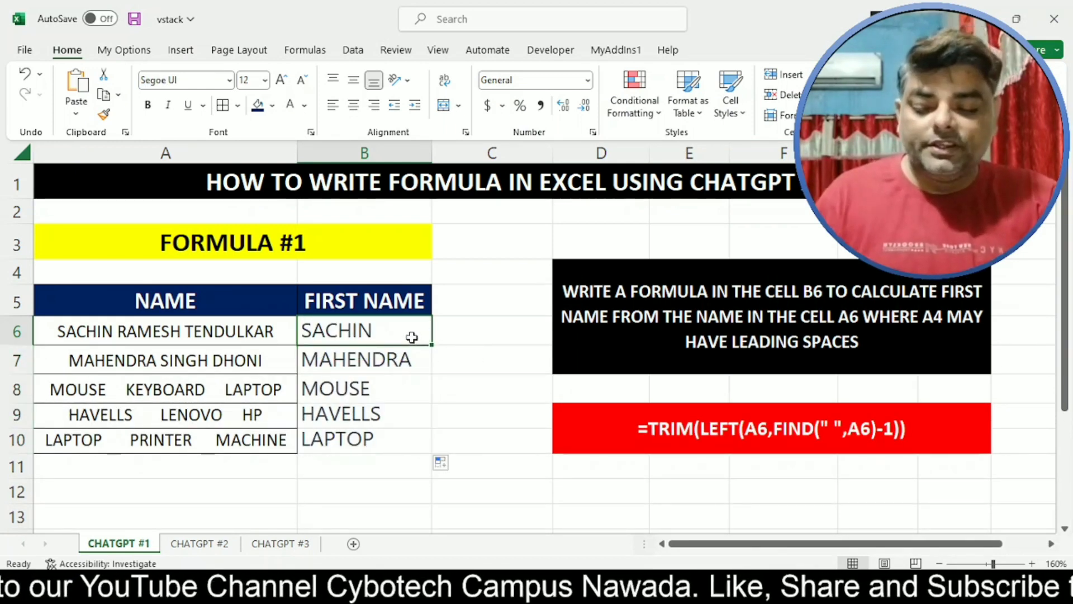
{"action": "key", "text": "F2"}
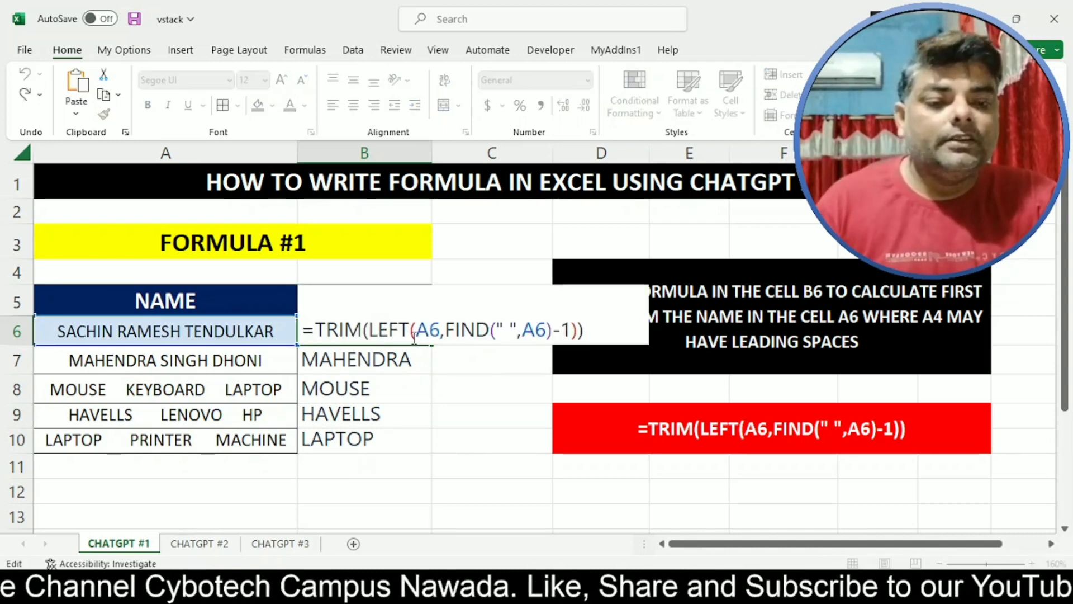
{"action": "key", "text": "Escape"}
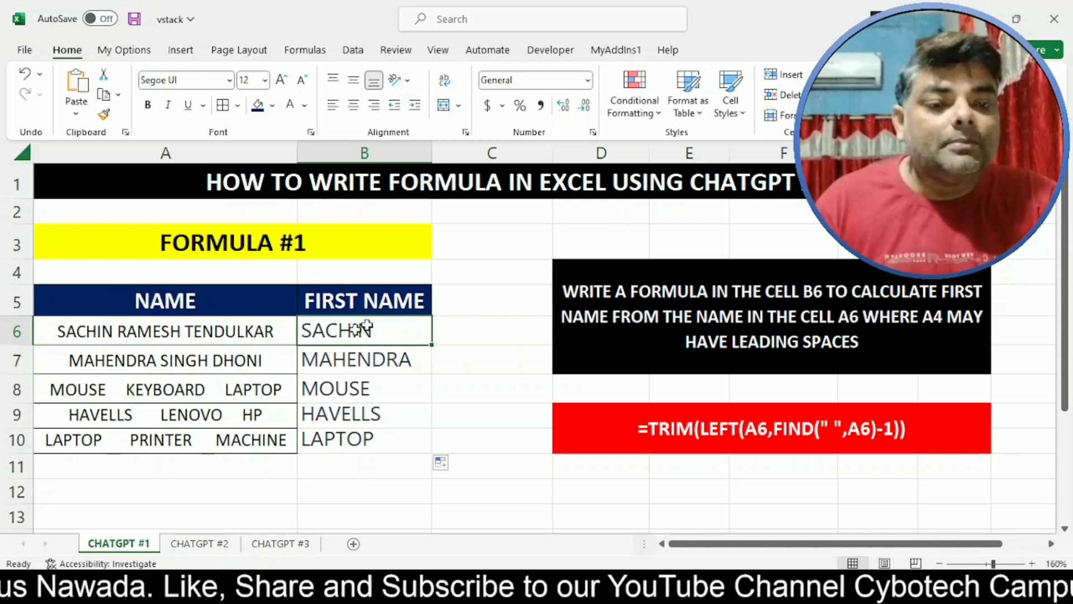
Copy the cell formatting of the NAME entries onto the FIRST NAME results in B6:B10.
{"action": "left_click_drag", "start_coordinate": [225, 331], "coordinate": [212, 422]}
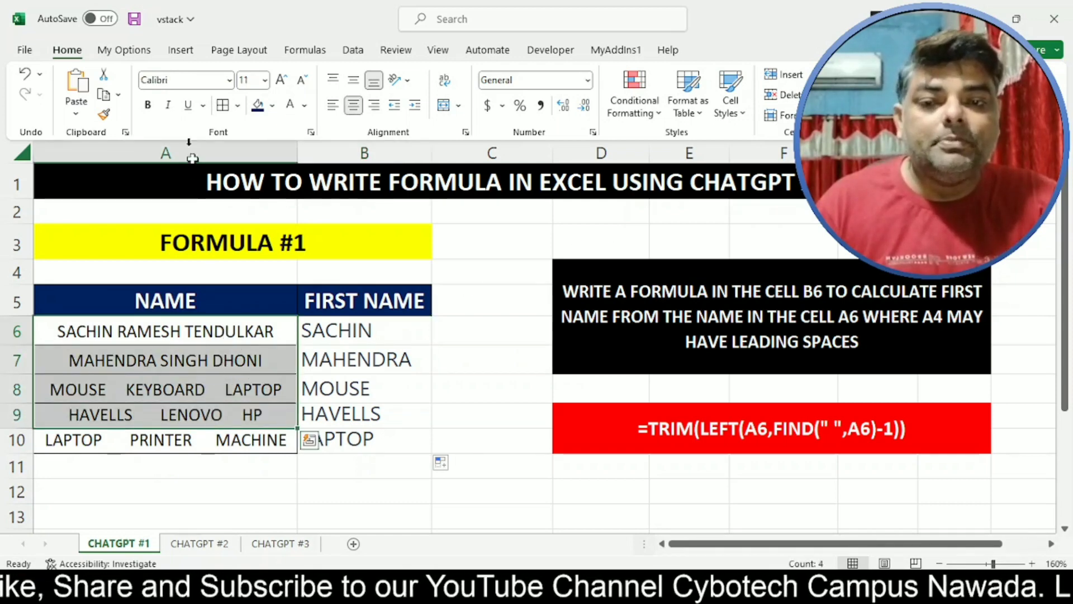
{"action": "left_click", "coordinate": [103, 115]}
{"action": "left_click_drag", "start_coordinate": [338, 331], "coordinate": [335, 444]}
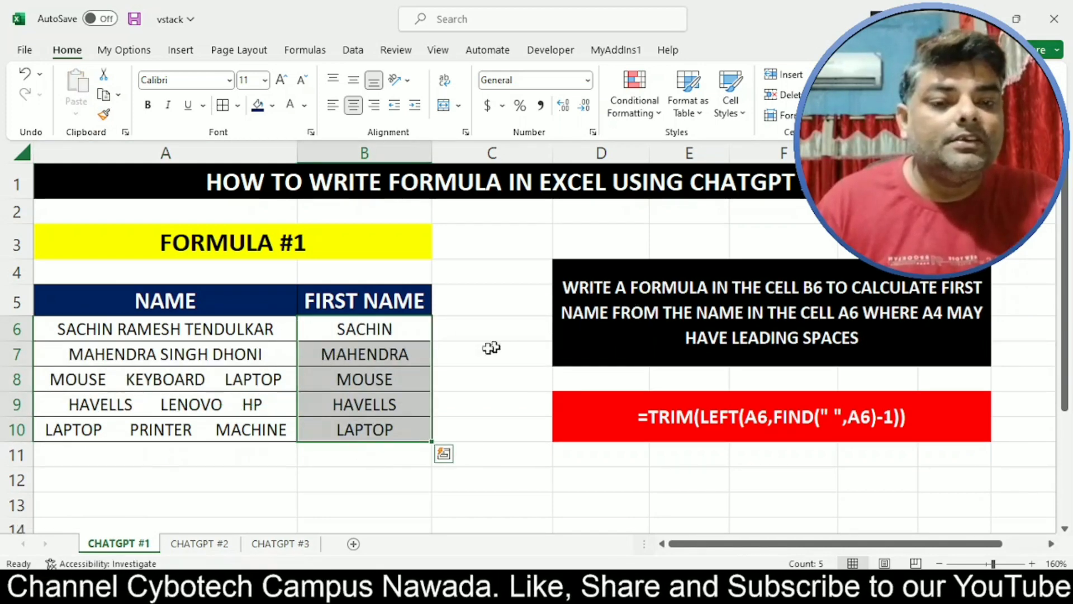
{"action": "left_click", "coordinate": [409, 353]}
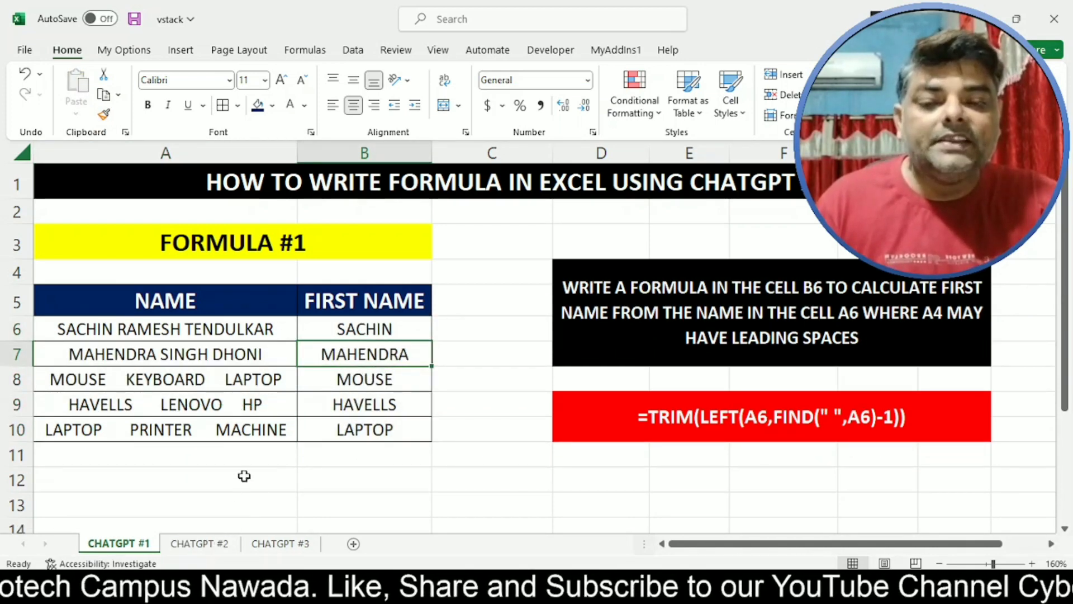
Copy the middle-name prompt from the black box on the CHATGPT #2 sheet and send it in the ChatGPT conversation.
{"action": "left_click", "coordinate": [200, 543]}
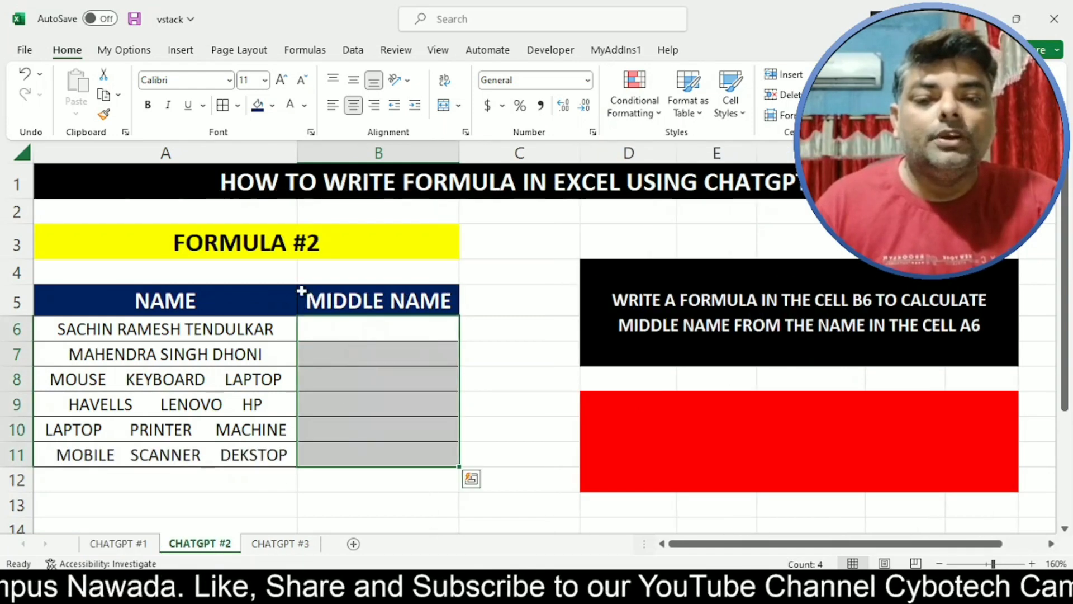
{"action": "left_click", "coordinate": [334, 335]}
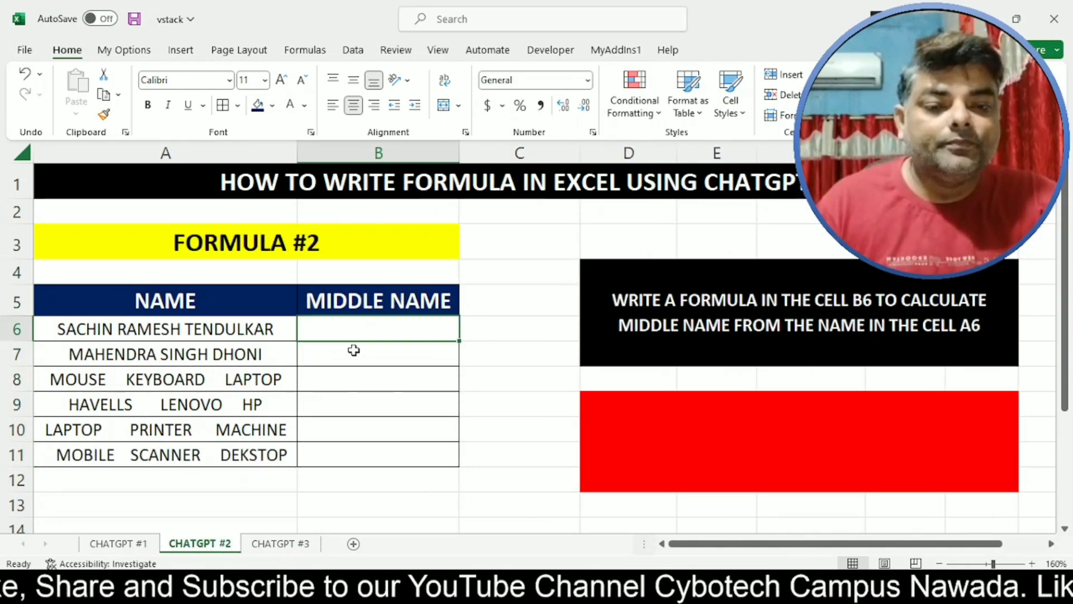
{"action": "left_click", "coordinate": [660, 319]}
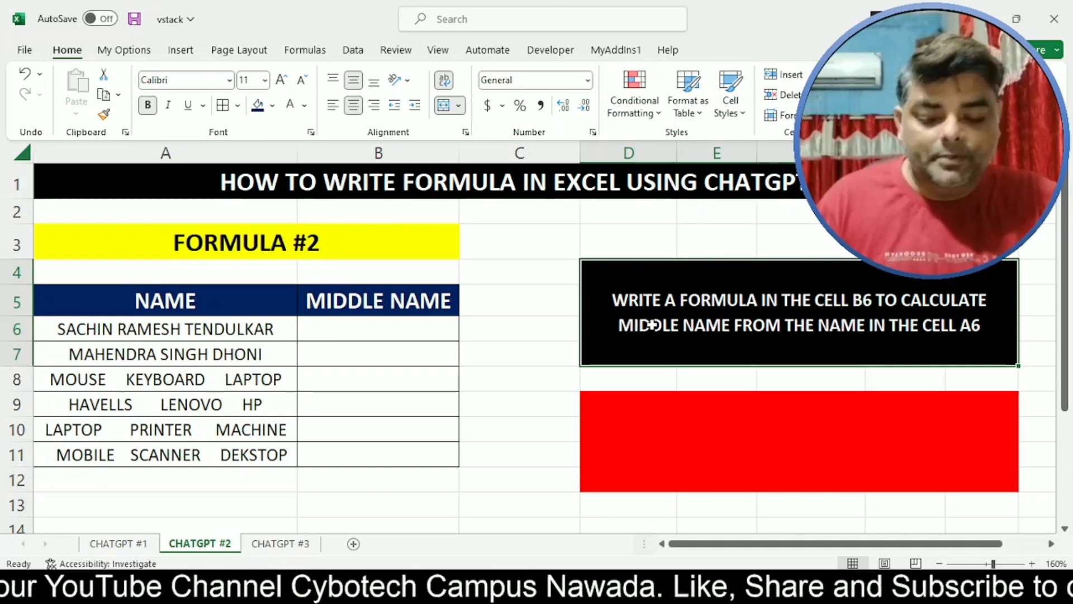
{"action": "key", "text": "ctrl+c"}
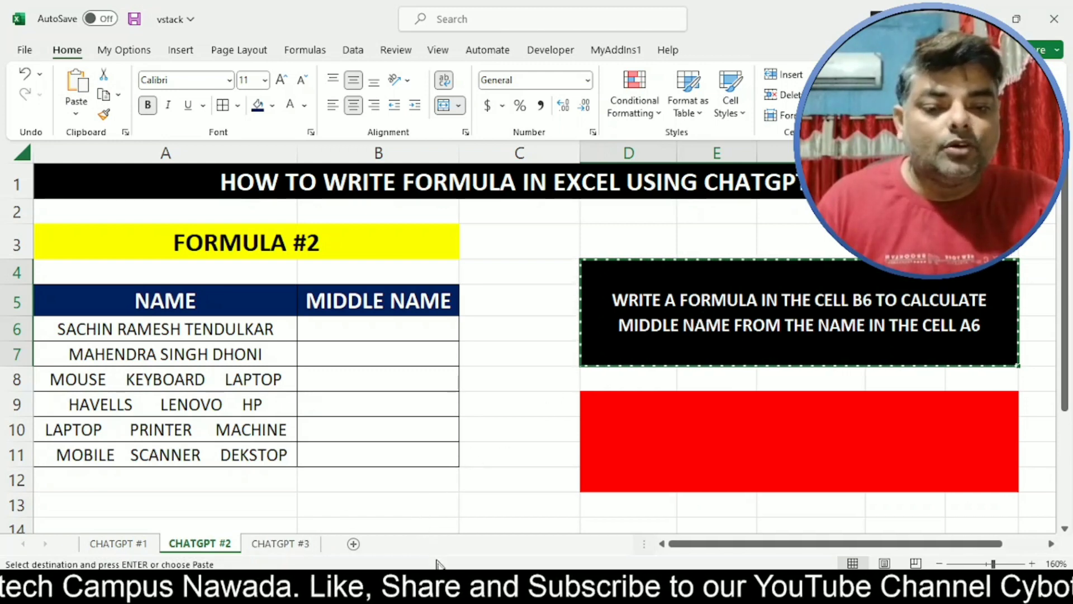
{"action": "key", "text": "alt+Tab"}
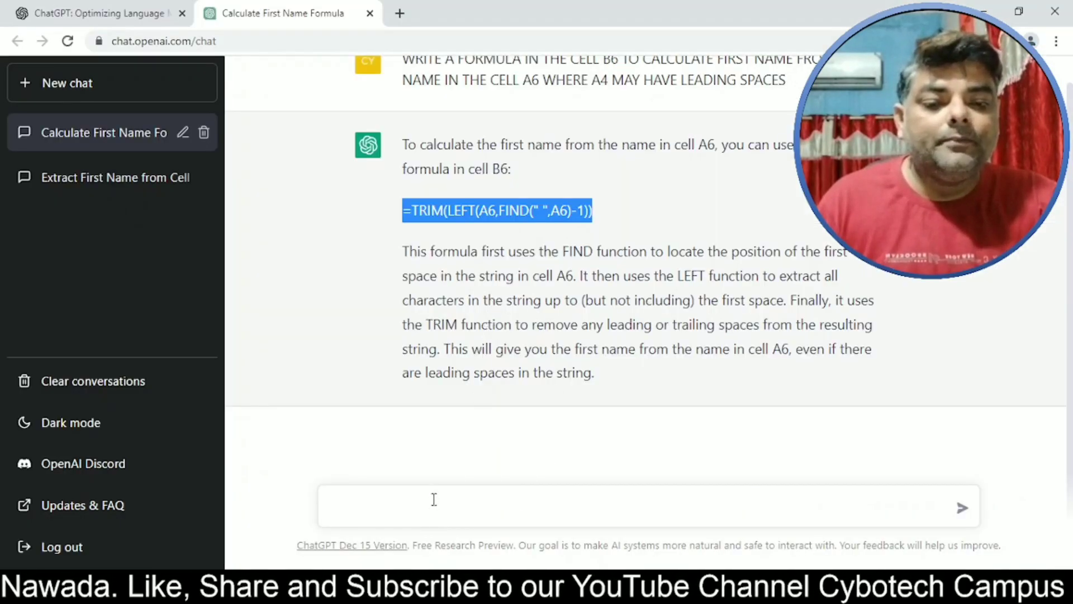
{"action": "left_click", "coordinate": [346, 499]}
{"action": "key", "text": "ctrl+v"}
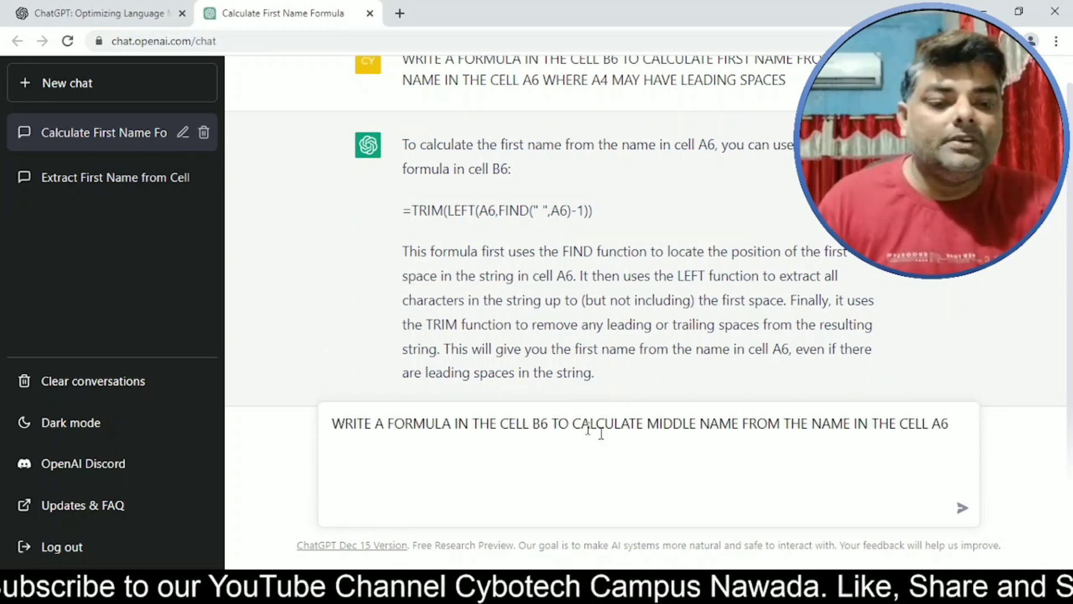
{"action": "left_click", "coordinate": [961, 508]}
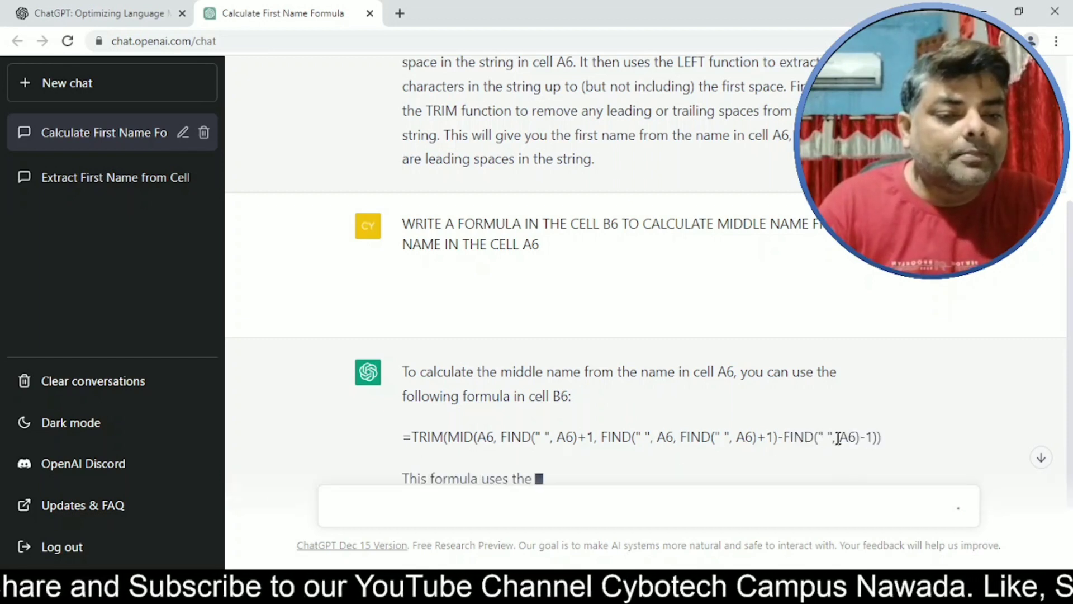
Copy ChatGPT's TRIM/MID formula into B6 of the CHATGPT #2 sheet in Excel and fill it down to B7.
{"action": "left_click_drag", "start_coordinate": [880, 436], "coordinate": [417, 436]}
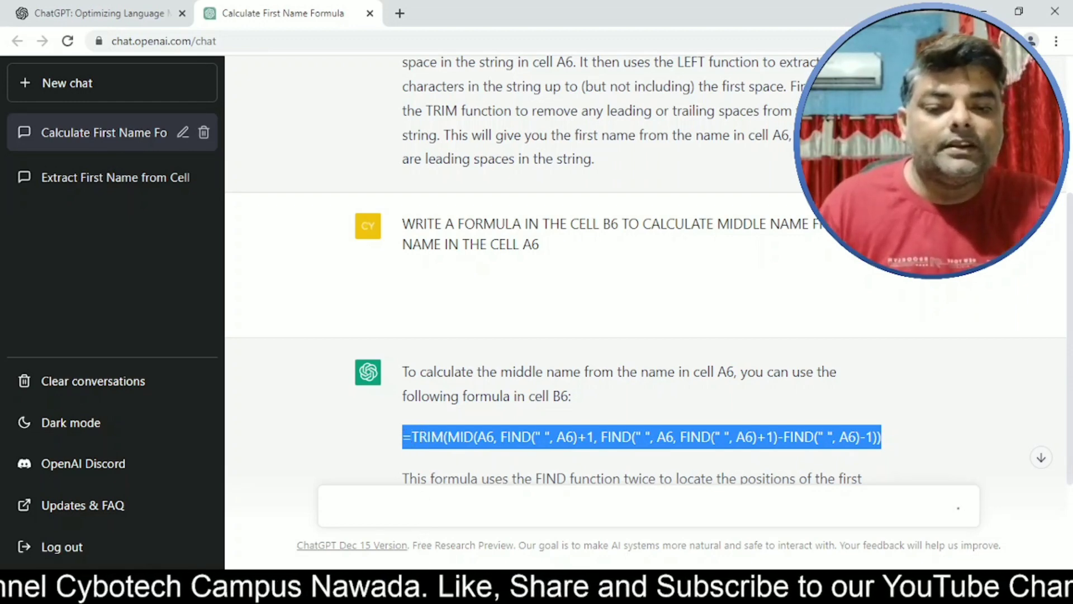
{"action": "key", "text": "alt+Tab"}
{"action": "left_click", "coordinate": [395, 331]}
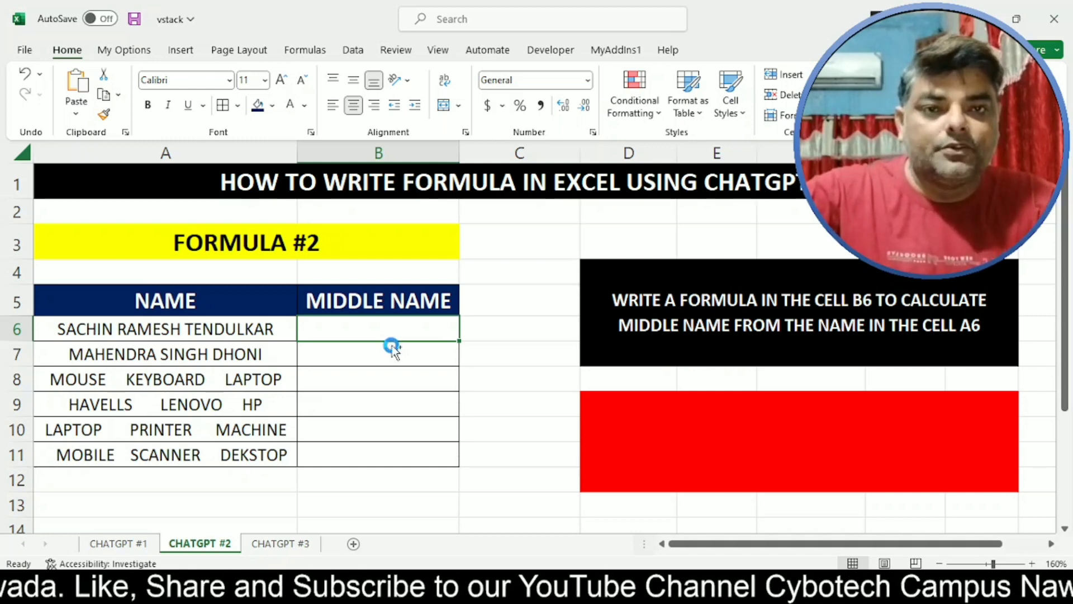
{"action": "key", "text": "ctrl+v"}
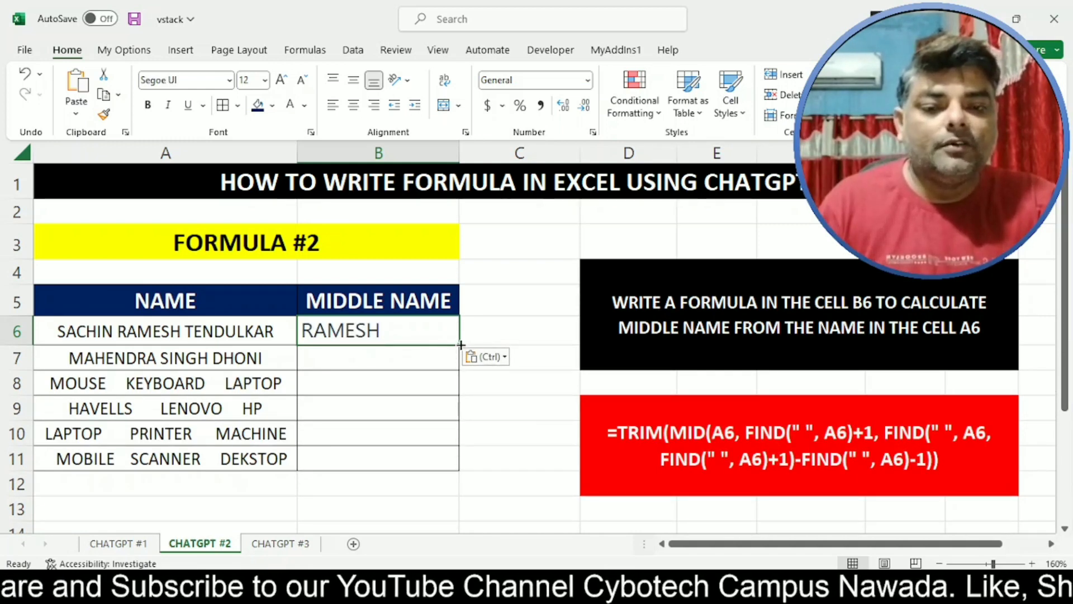
{"action": "left_click_drag", "start_coordinate": [461, 345], "coordinate": [462, 370]}
{"action": "left_click", "coordinate": [530, 326]}
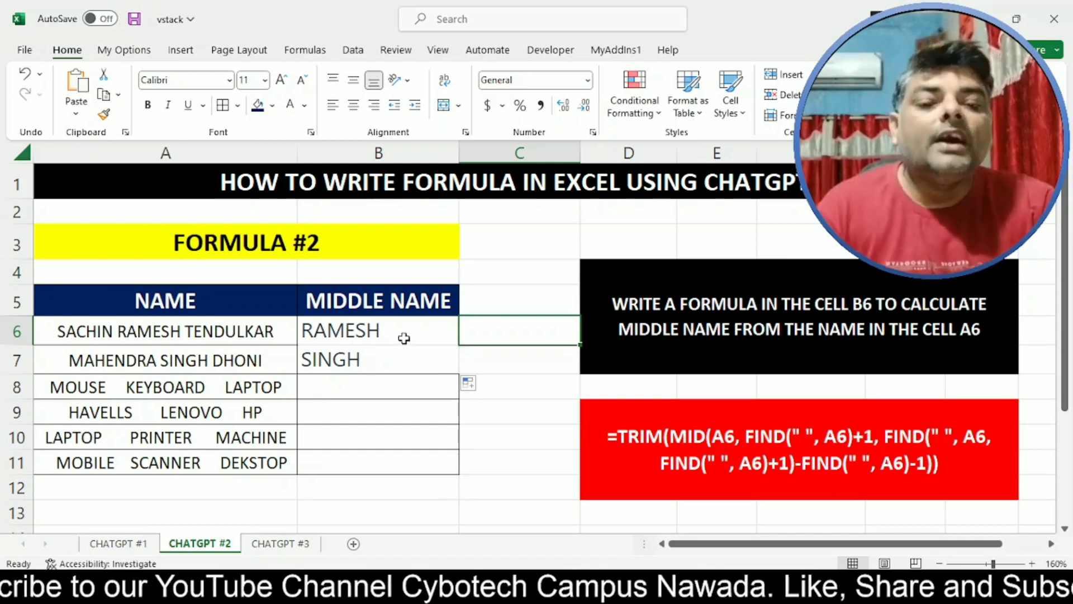
{"action": "left_click", "coordinate": [403, 336]}
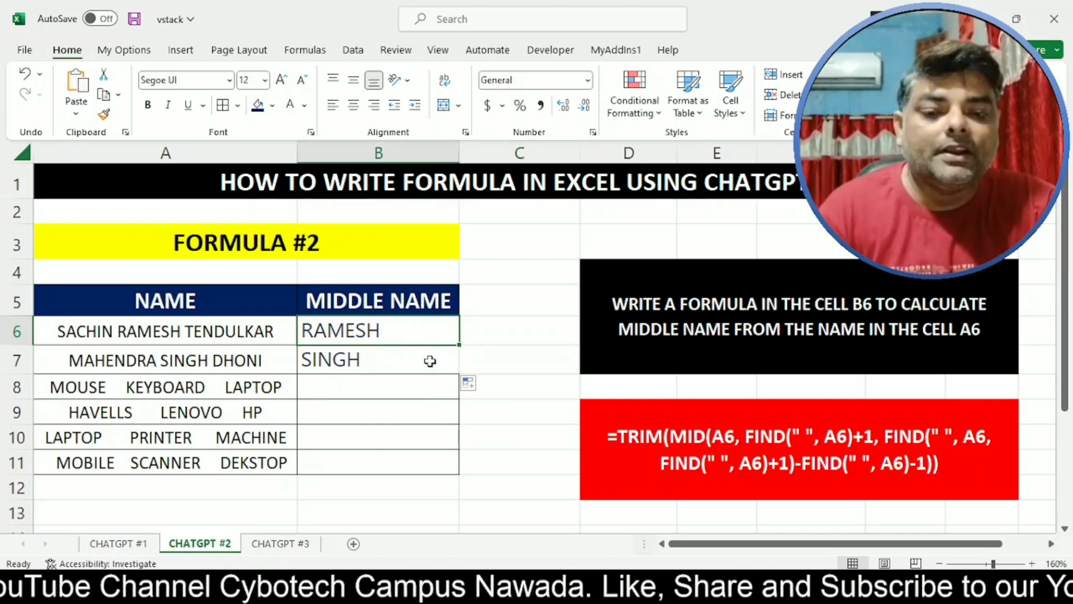
Copy the last-name prompt from the black box on the CHATGPT #3 sheet into the ChatGPT message box.
{"action": "left_click", "coordinate": [291, 543]}
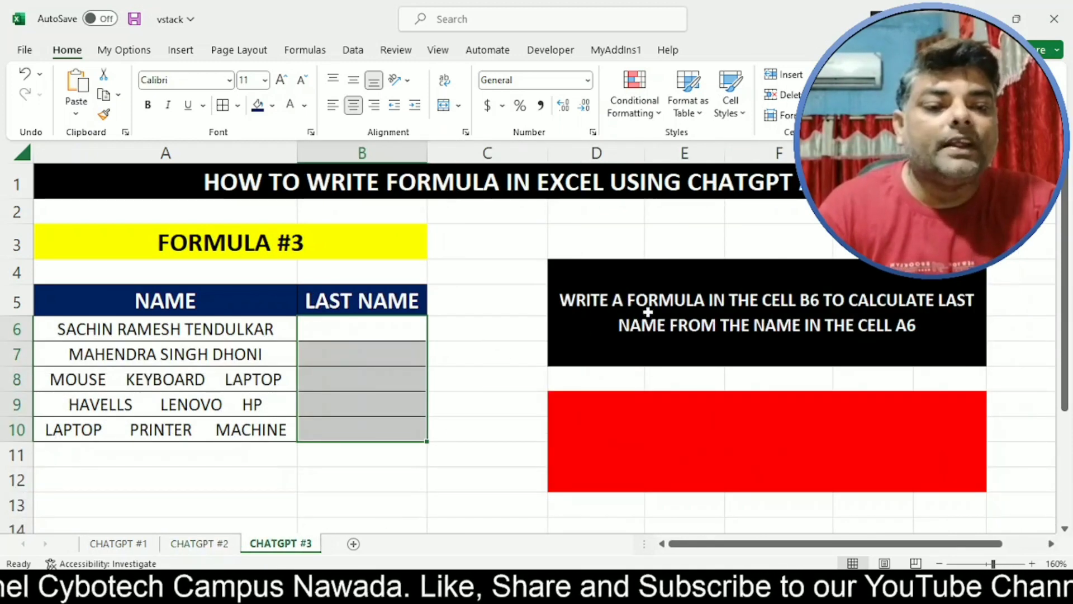
{"action": "left_click", "coordinate": [394, 337]}
{"action": "left_click", "coordinate": [619, 314]}
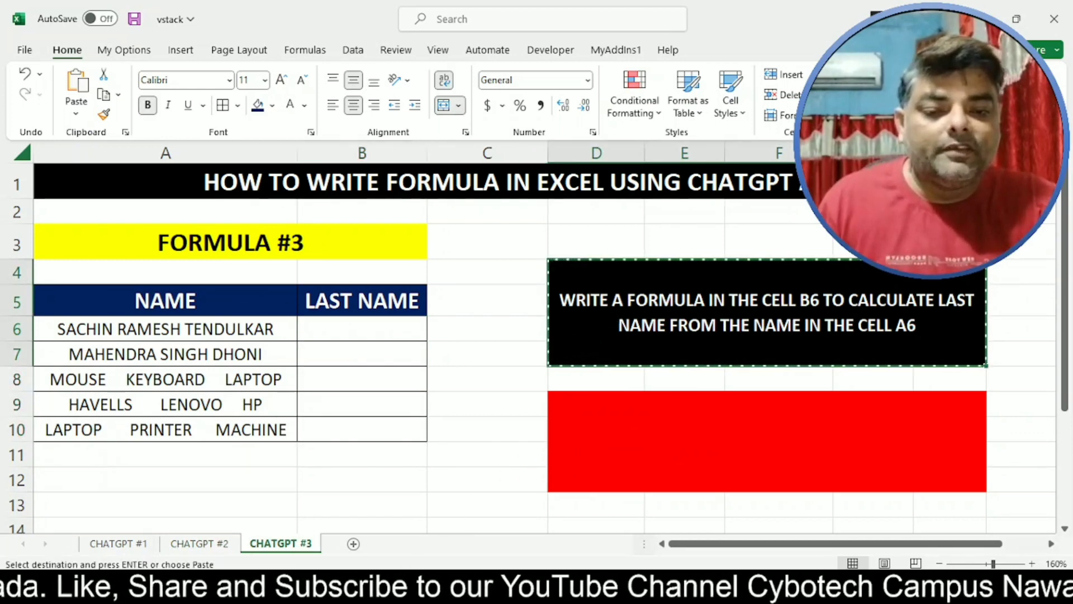
{"action": "key", "text": "alt+Tab"}
{"action": "left_click", "coordinate": [462, 509]}
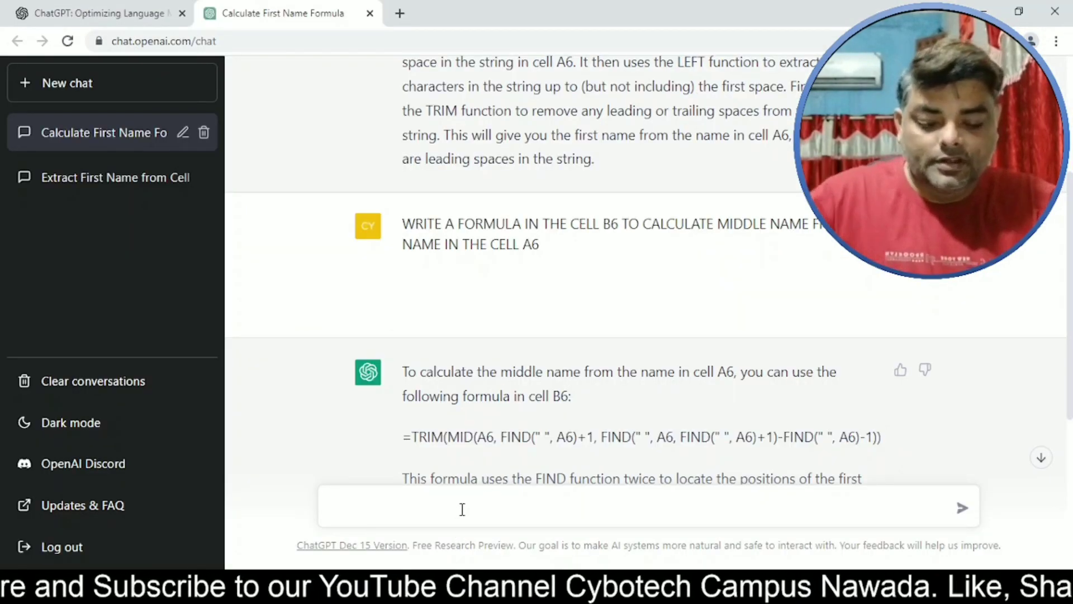
{"action": "key", "text": "ctrl+v"}
Remove the trailing blank lines from the last-name prompt, keep it ending in "CELL A6", and send it.
{"action": "key", "text": "BackSpace"}
{"action": "key", "text": "BackSpace"}
{"action": "key", "text": "BackSpace"}
{"action": "key", "text": "BackSpace"}
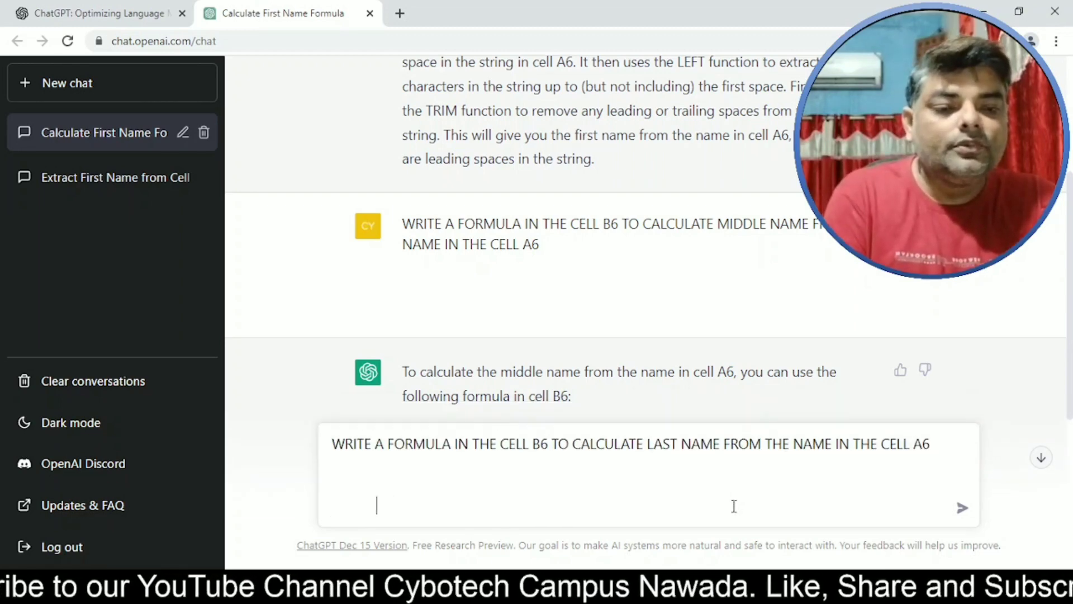
{"action": "key", "text": "BackSpace"}
{"action": "key", "text": "BackSpace"}
{"action": "key", "text": "BackSpace"}
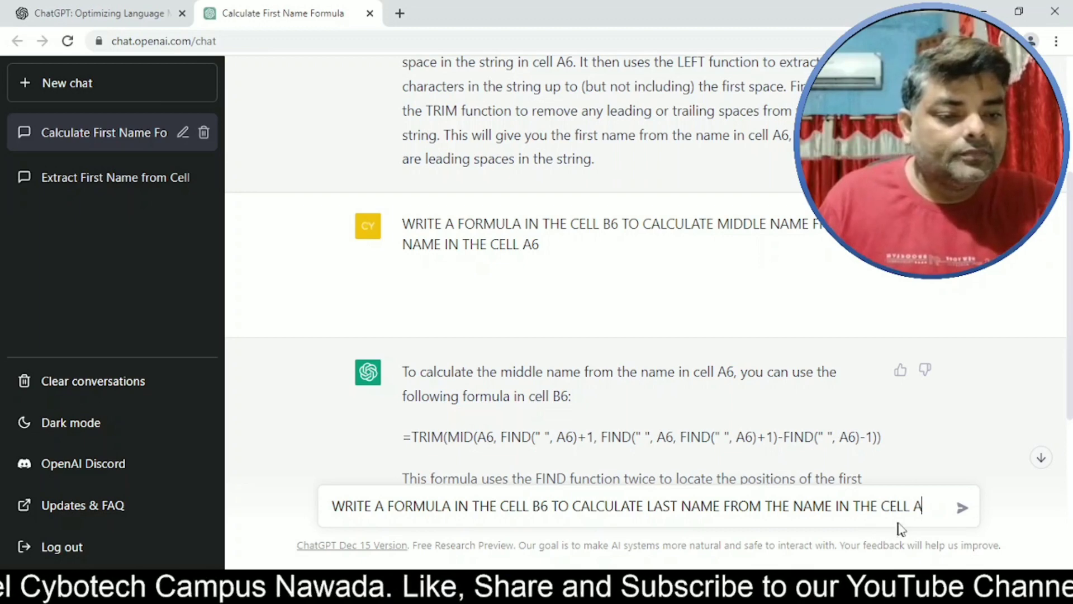
{"action": "type", "text": "6"}
{"action": "left_click", "coordinate": [963, 508]}
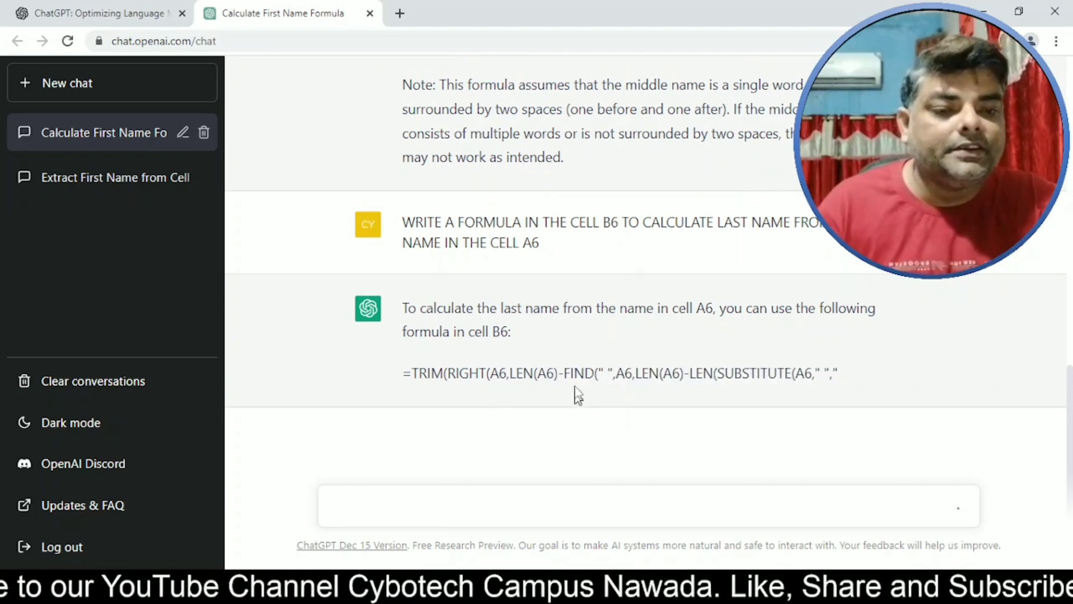
Copy ChatGPT's TRIM/RIGHT formula into B6 of the CHATGPT #3 sheet in Excel and fill it down to B10.
{"action": "left_click_drag", "start_coordinate": [863, 331], "coordinate": [402, 305]}
{"action": "key", "text": "ctrl+c"}
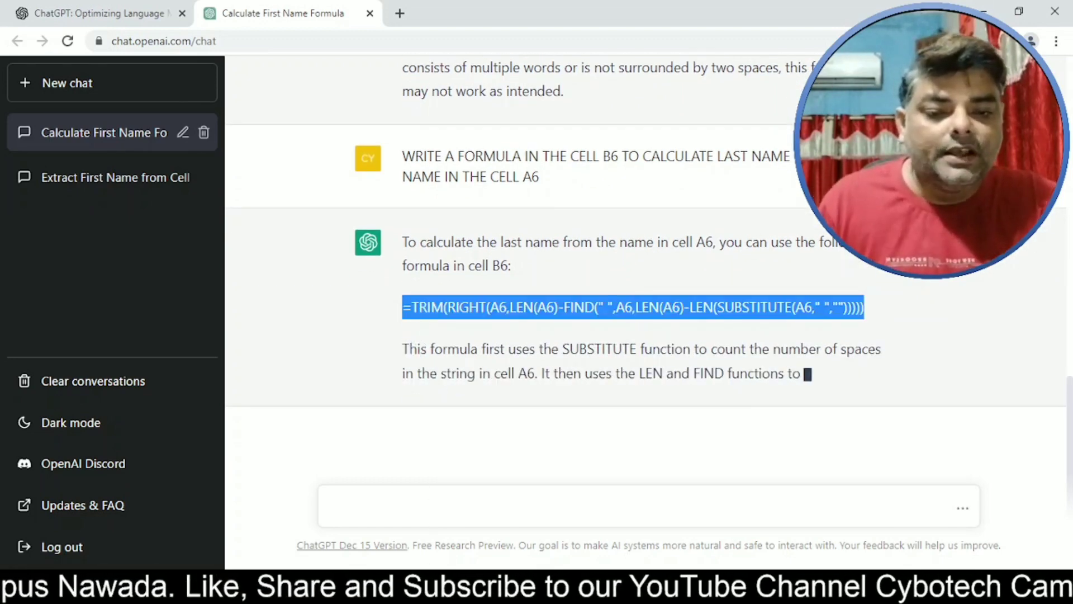
{"action": "key", "text": "alt+Tab"}
{"action": "left_click", "coordinate": [360, 332]}
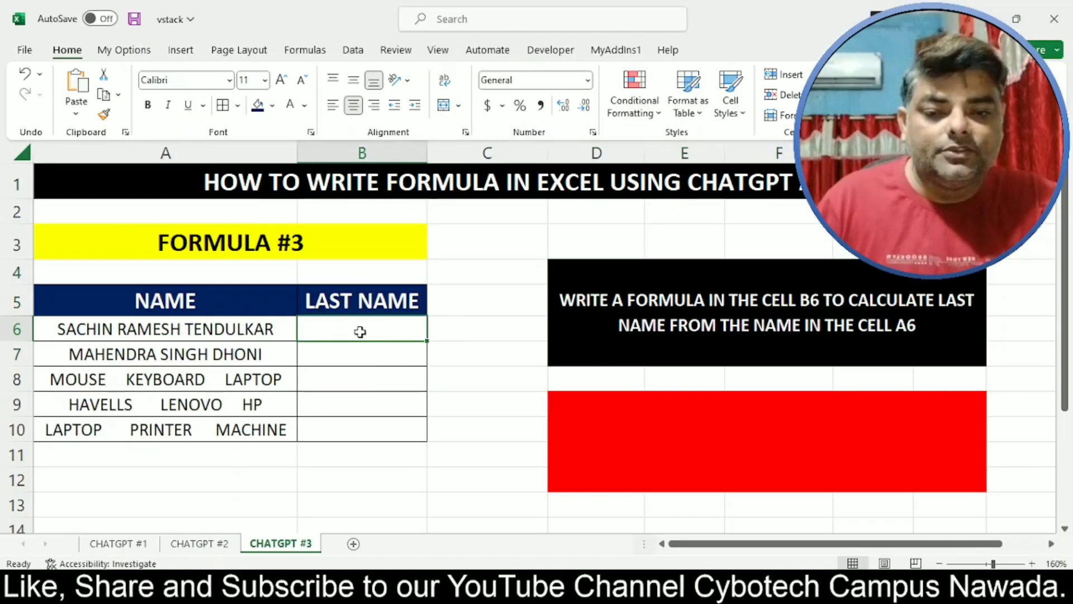
{"action": "key", "text": "ctrl+v"}
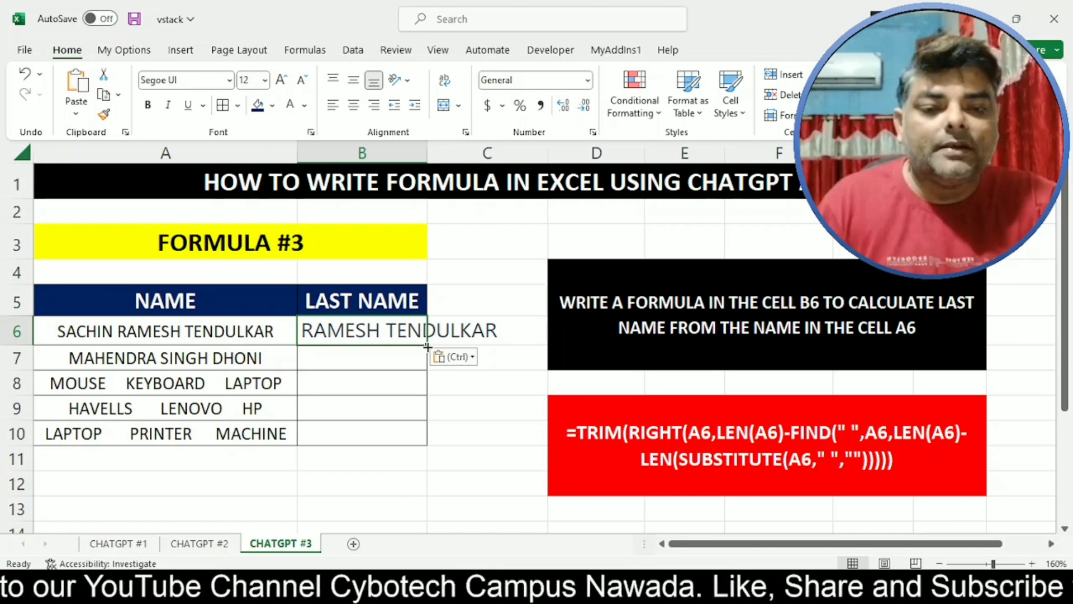
{"action": "double_click", "coordinate": [427, 346]}
{"action": "left_click", "coordinate": [363, 389]}
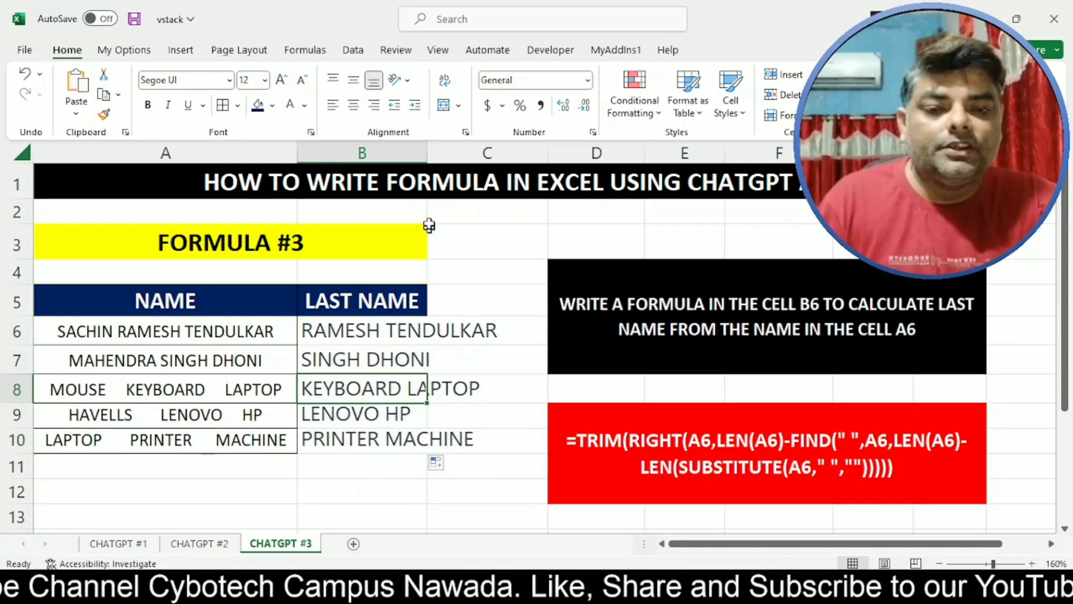
Autofit column B and use Format Painter to apply the formatting of A6:A10 to B6:B10.
{"action": "double_click", "coordinate": [429, 157]}
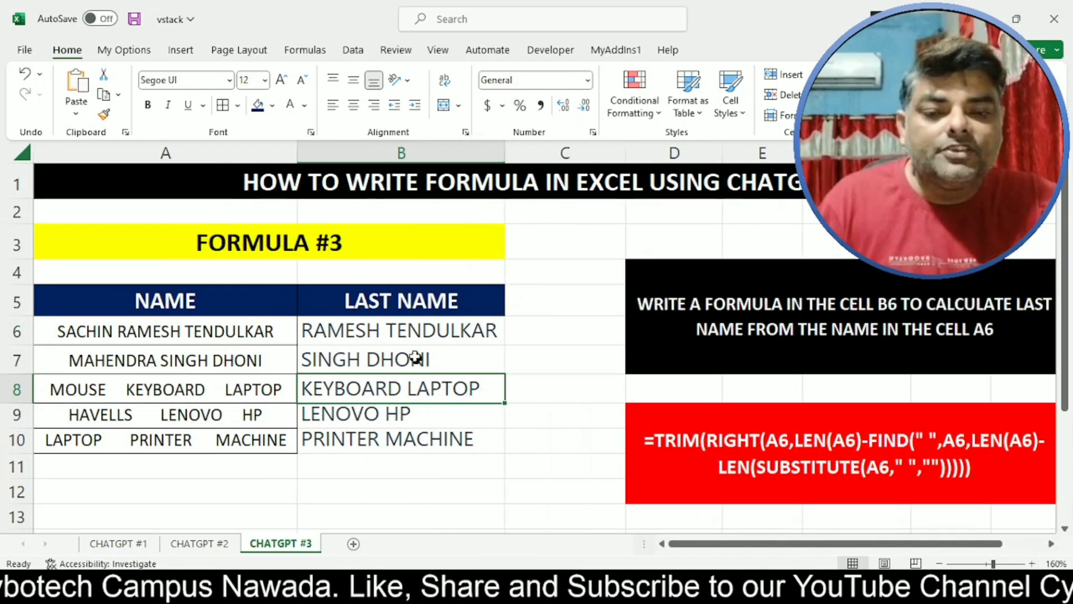
{"action": "left_click_drag", "start_coordinate": [318, 341], "coordinate": [322, 439]}
{"action": "left_click_drag", "start_coordinate": [243, 335], "coordinate": [246, 441]}
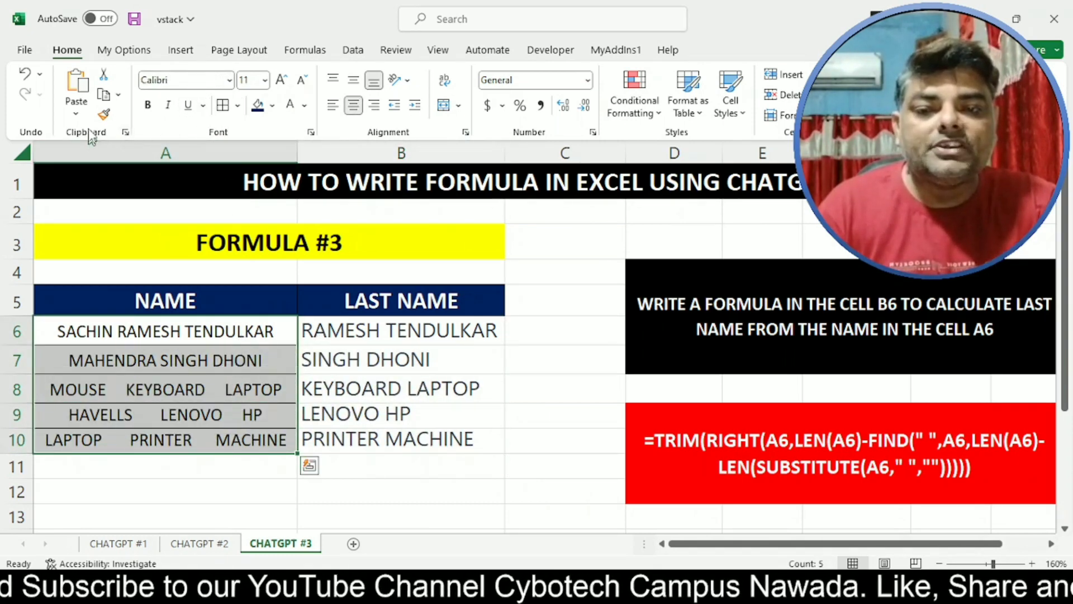
{"action": "left_click", "coordinate": [103, 114]}
{"action": "left_click_drag", "start_coordinate": [412, 330], "coordinate": [400, 439]}
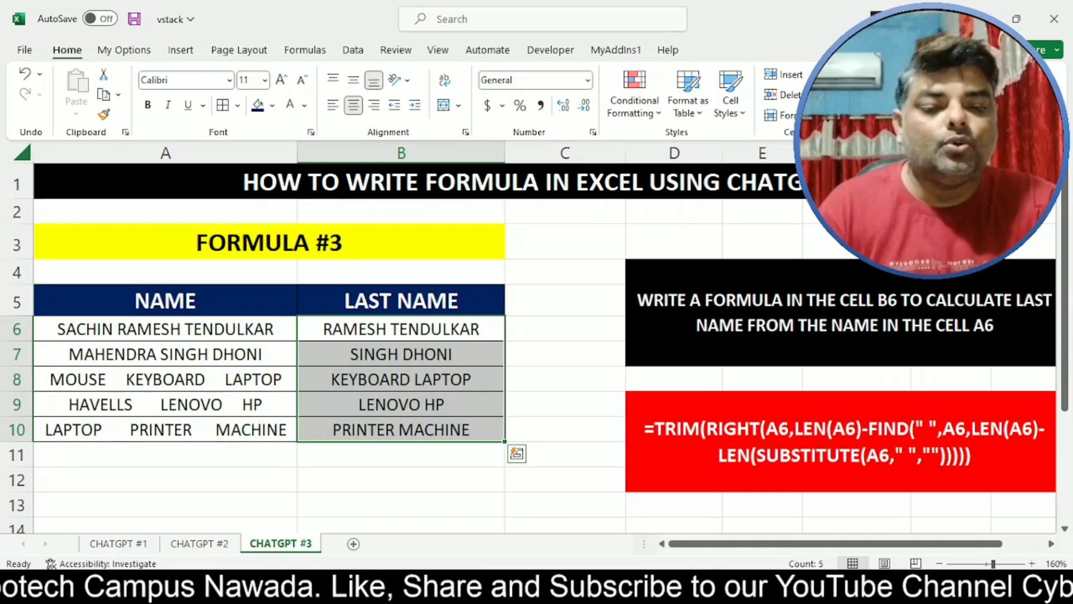
Copy the last-name prompt from the black box on the CHATGPT #3 sheet into ChatGPT and send it again.
{"action": "key", "text": "alt+Tab"}
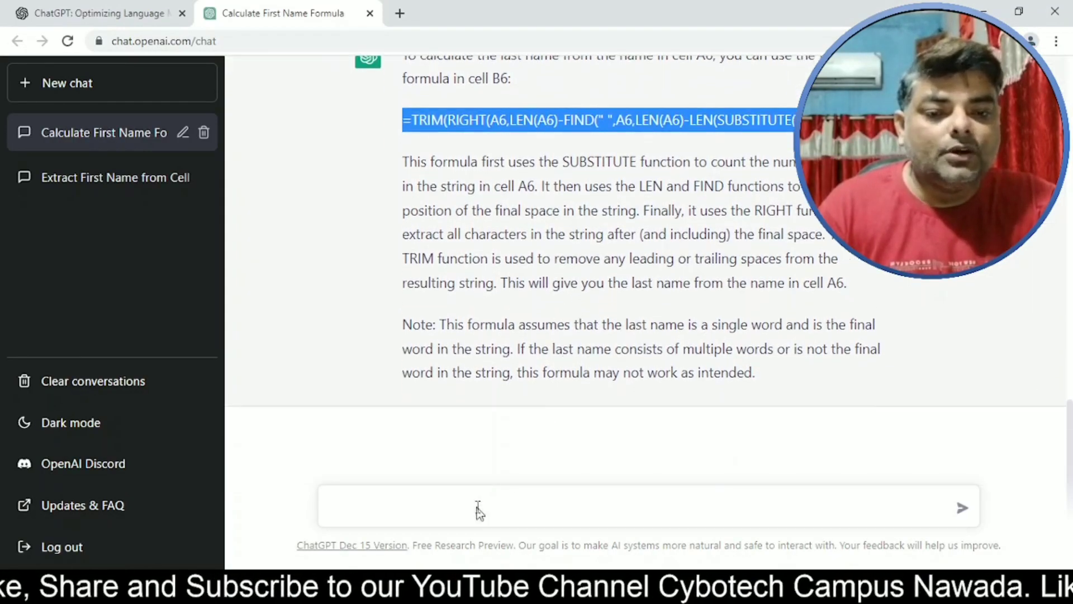
{"action": "key", "text": "alt+Tab"}
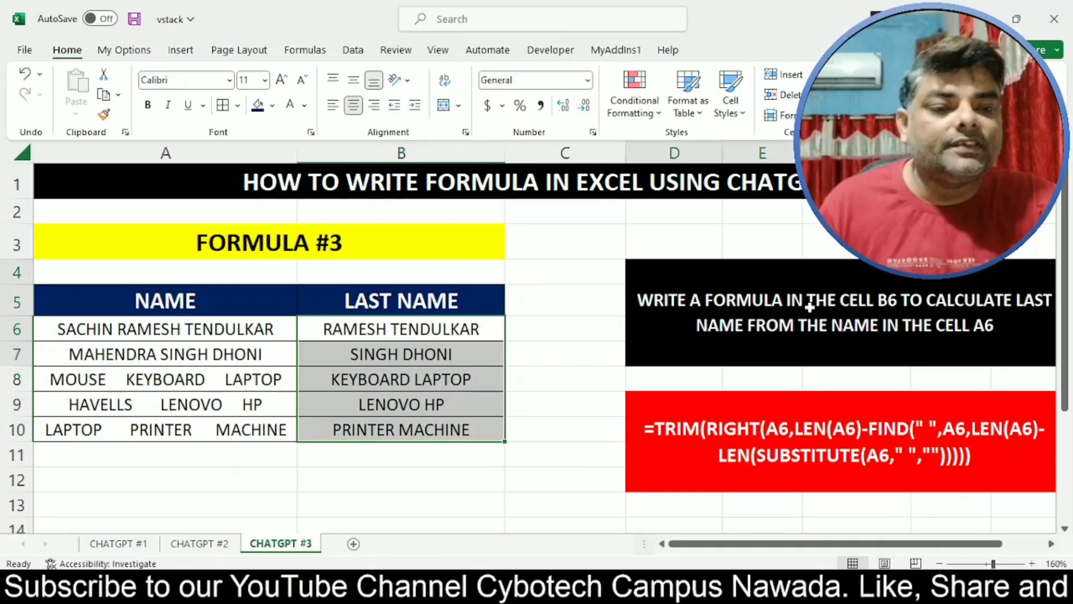
{"action": "left_click", "coordinate": [809, 304]}
{"action": "key", "text": "ctrl+c"}
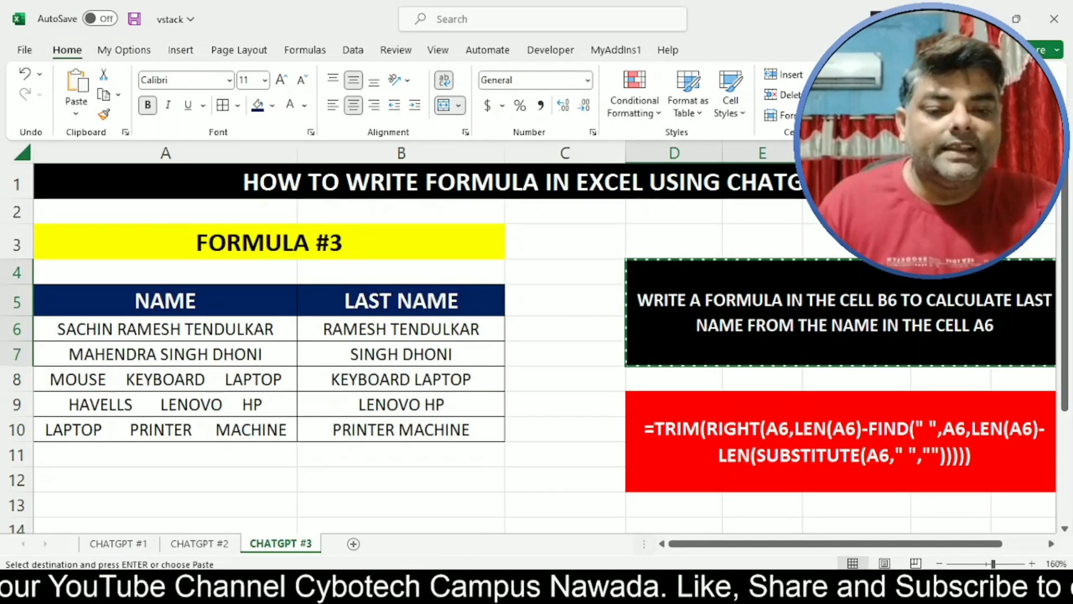
{"action": "key", "text": "alt+Tab"}
{"action": "left_click", "coordinate": [506, 497]}
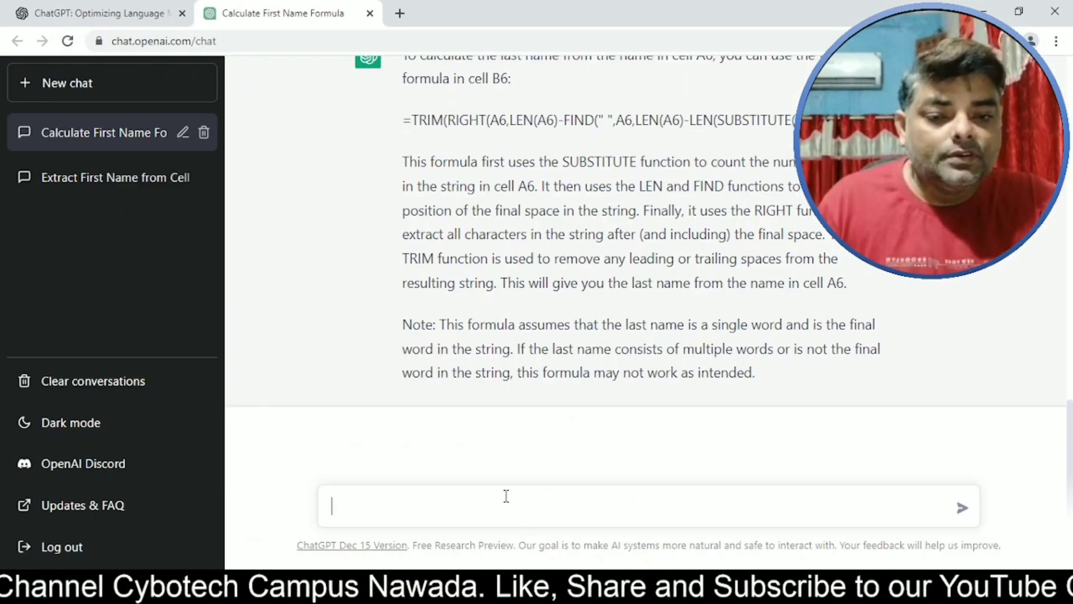
{"action": "key", "text": "ctrl+v"}
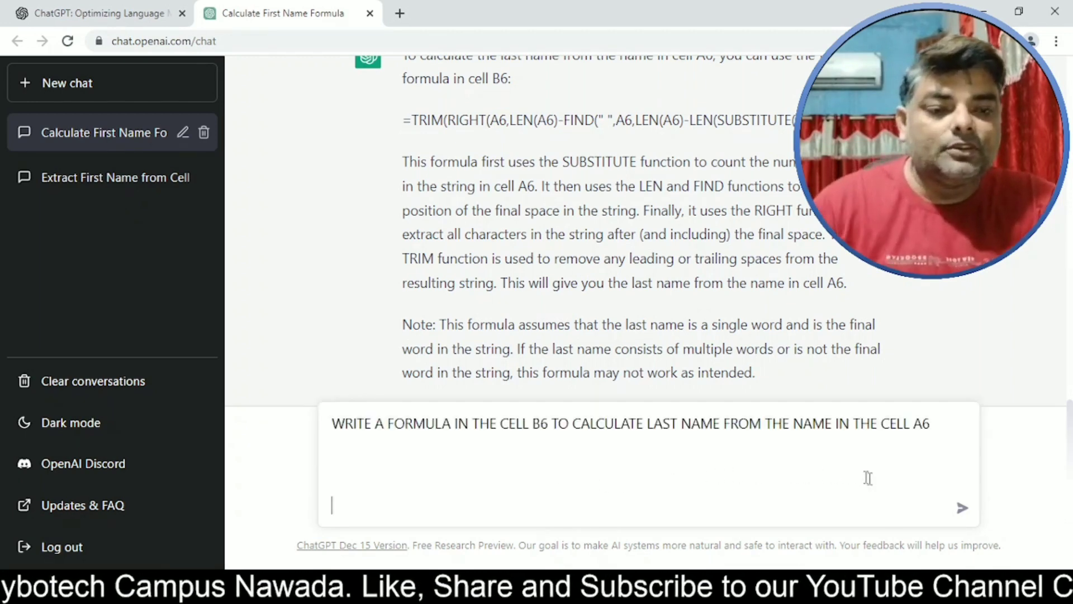
{"action": "left_click", "coordinate": [960, 510]}
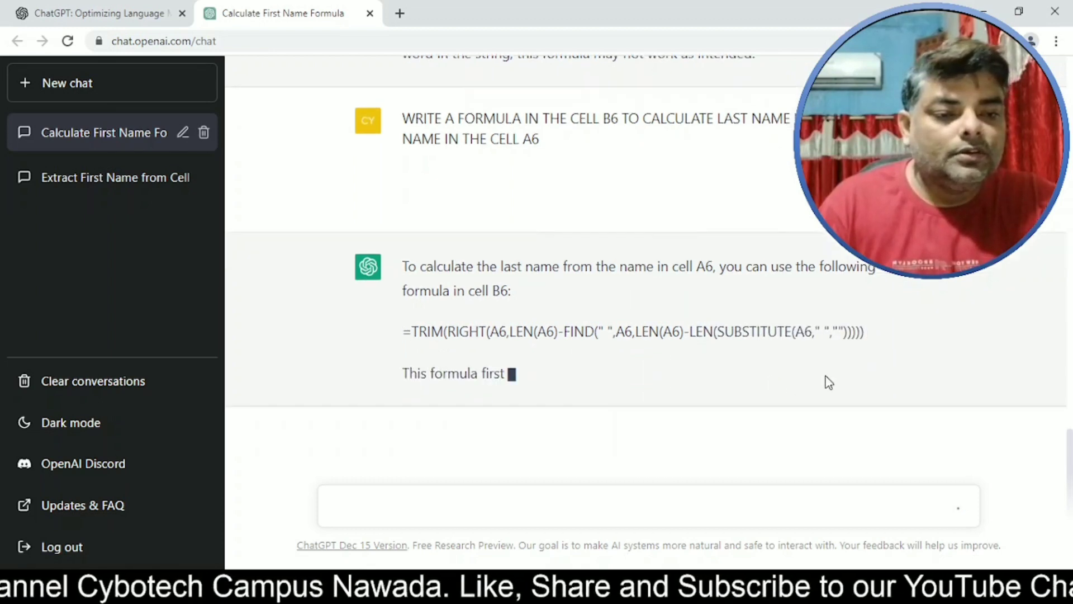
Copy the TRIM/RIGHT formula from ChatGPT's new answer into B6 of the CHATGPT #3 sheet in Excel and fill it down to B10.
{"action": "left_click_drag", "start_coordinate": [865, 331], "coordinate": [404, 293]}
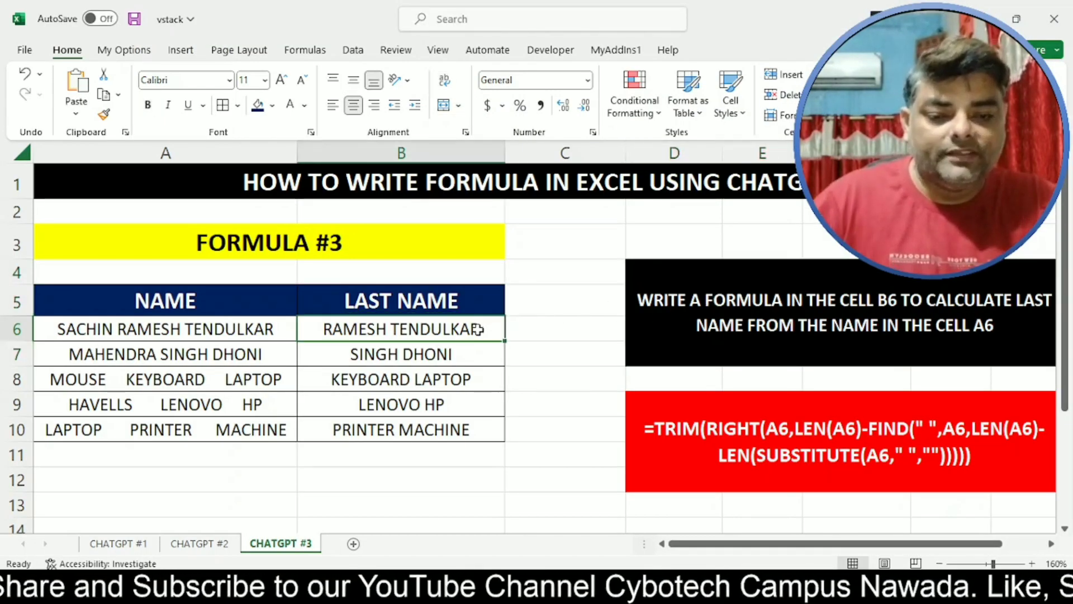
{"action": "key", "text": "ctrl+v"}
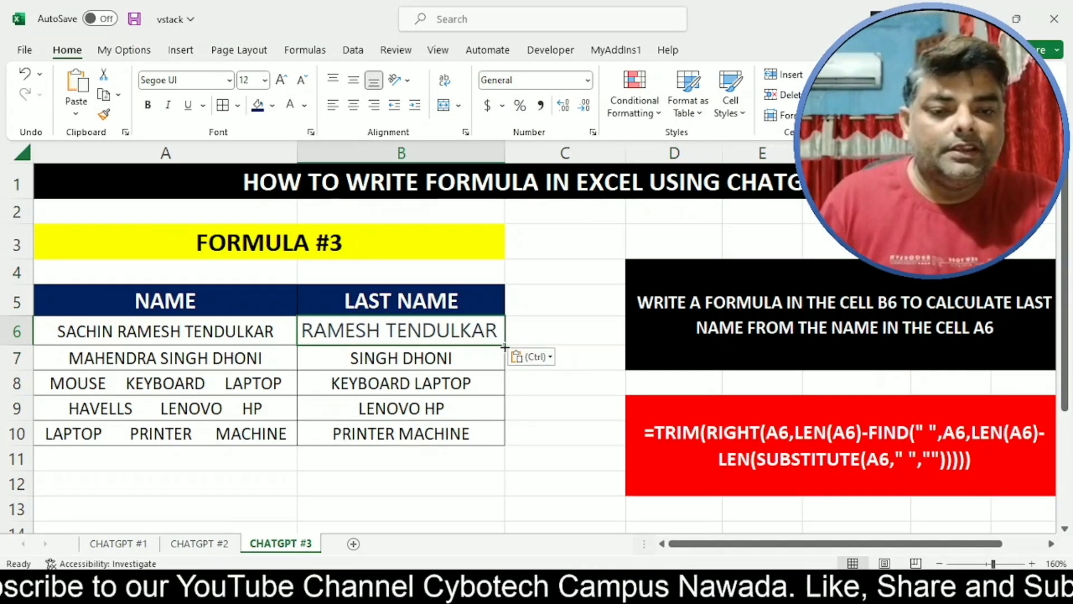
{"action": "double_click", "coordinate": [505, 347]}
{"action": "left_click", "coordinate": [496, 357]}
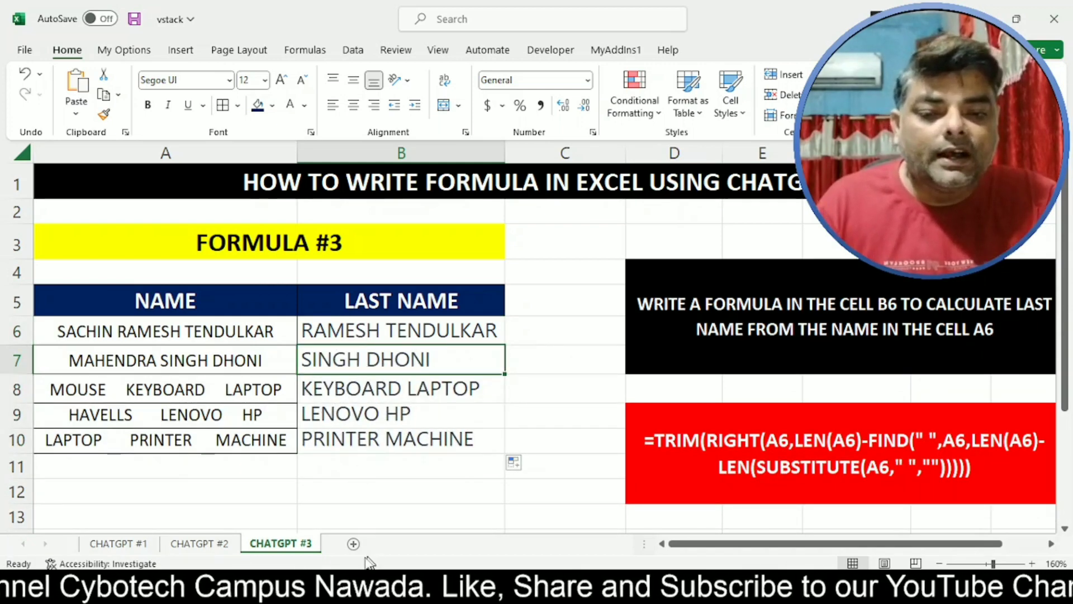
Extend the prompt in the black box by adding "HAVING LEADING SPACES" after "CELL A6".
{"action": "left_click", "coordinate": [697, 330]}
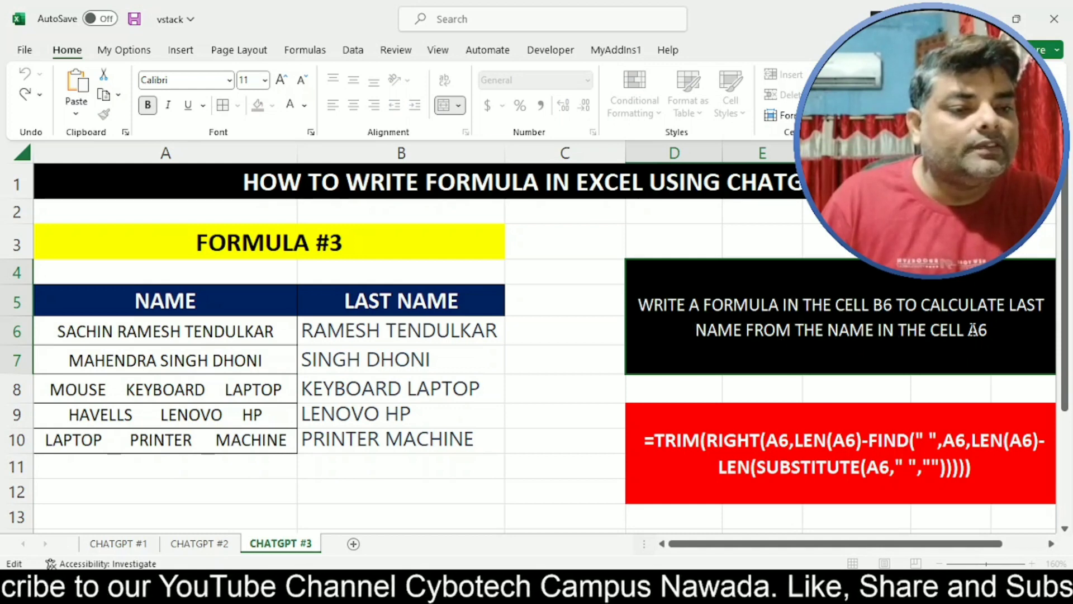
{"action": "type", "text": "HAV"}
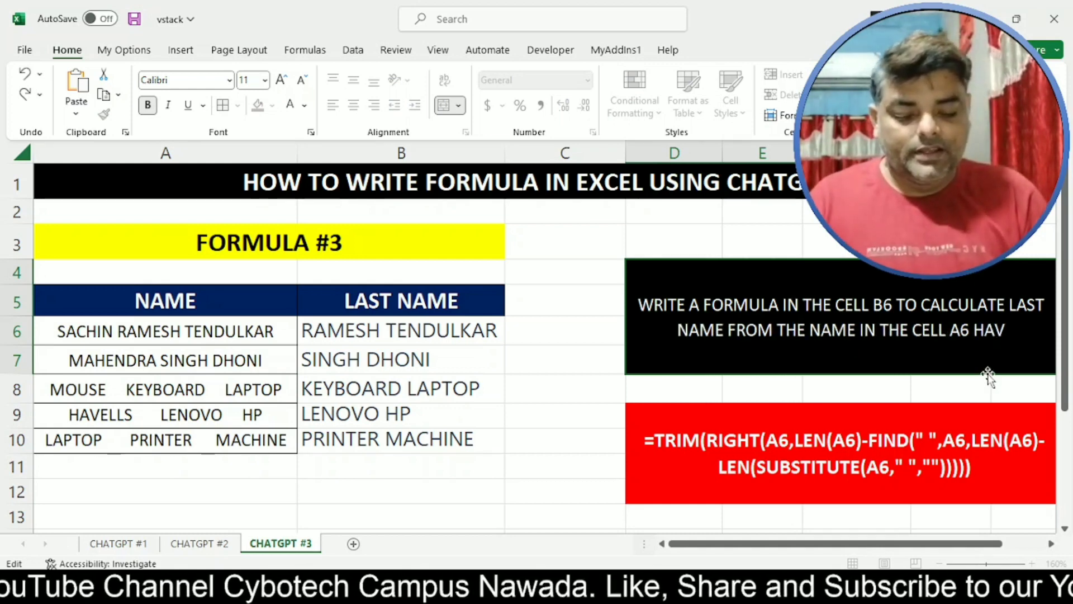
{"action": "type", "text": "ING L"}
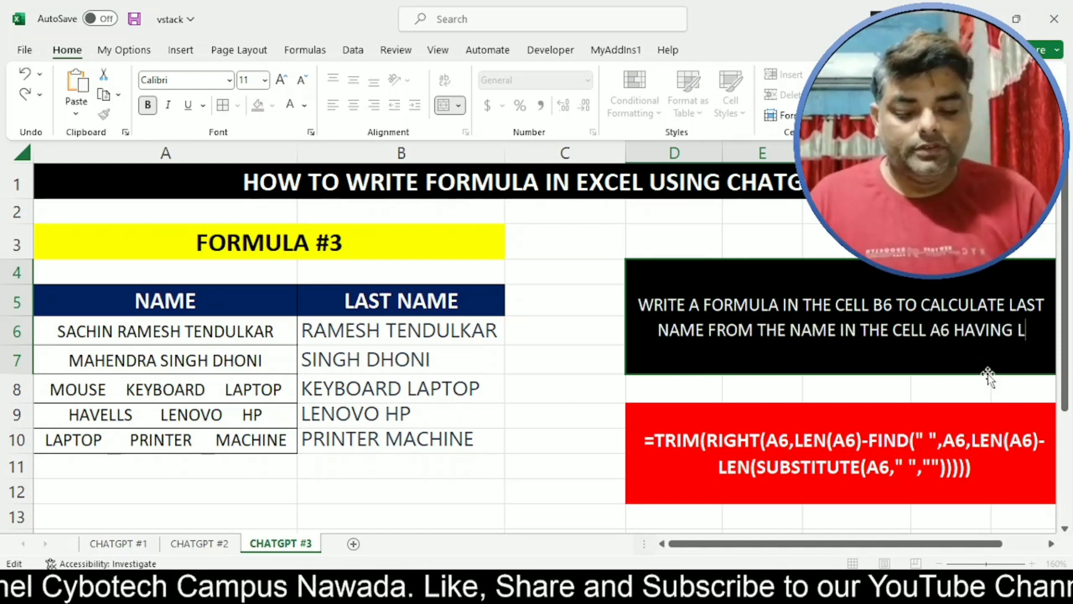
{"action": "type", "text": "EADING SPACES"}
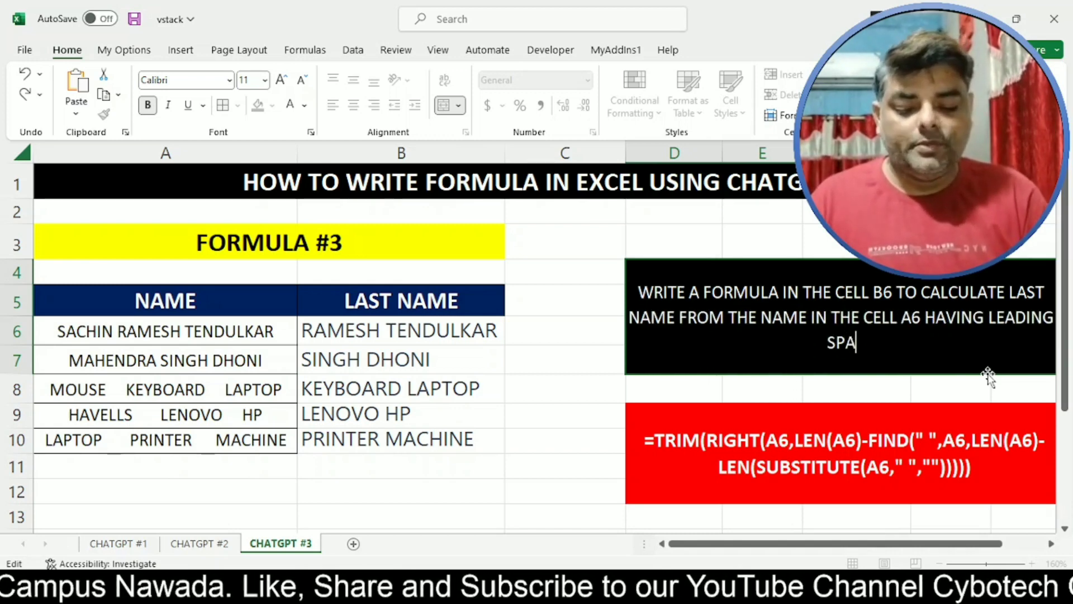